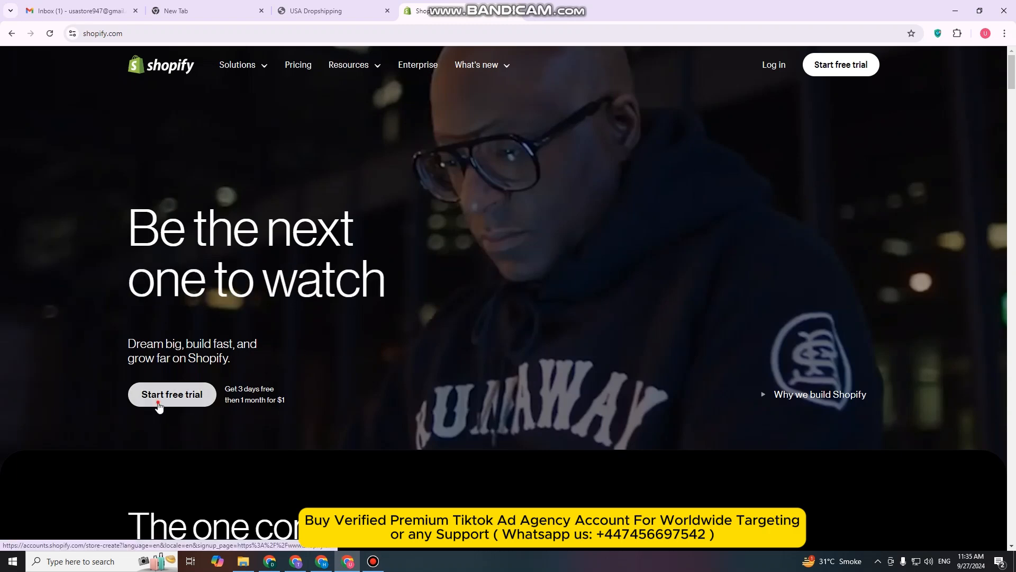
# Start the Shopify free trial and answer the first setup question with "I'm just starting"
pyautogui.click(158, 406)
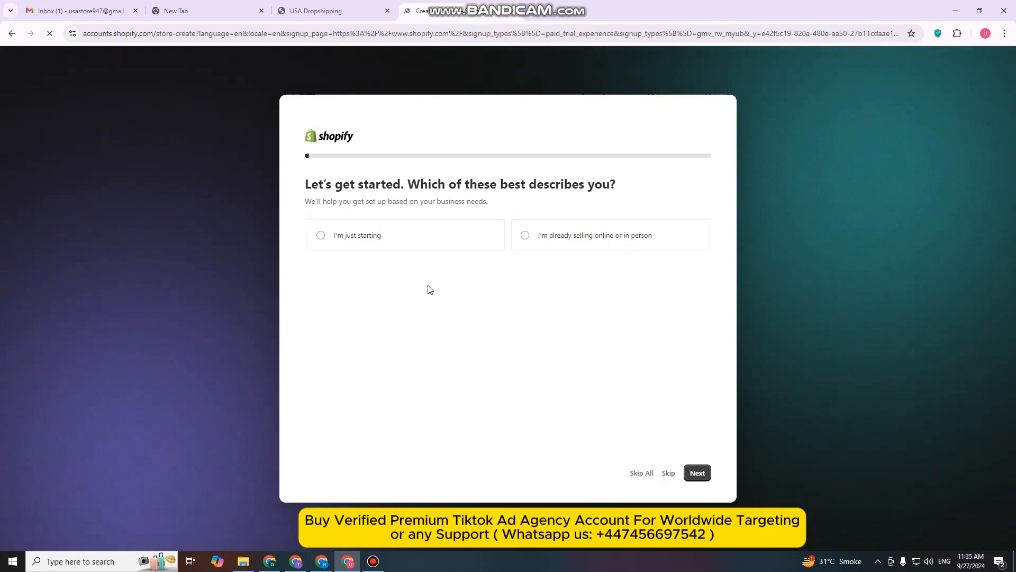
pyautogui.click(323, 241)
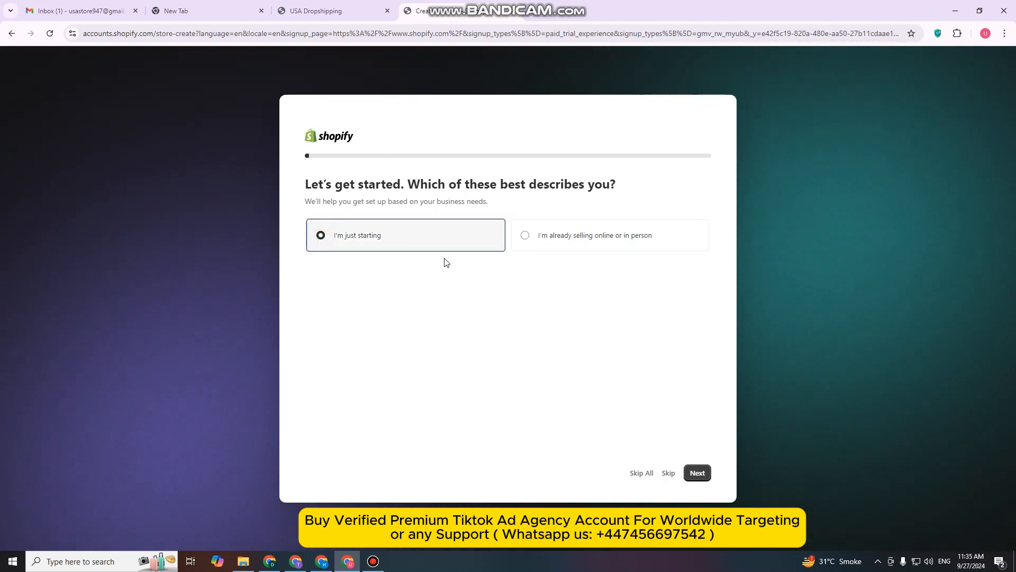
pyautogui.click(696, 473)
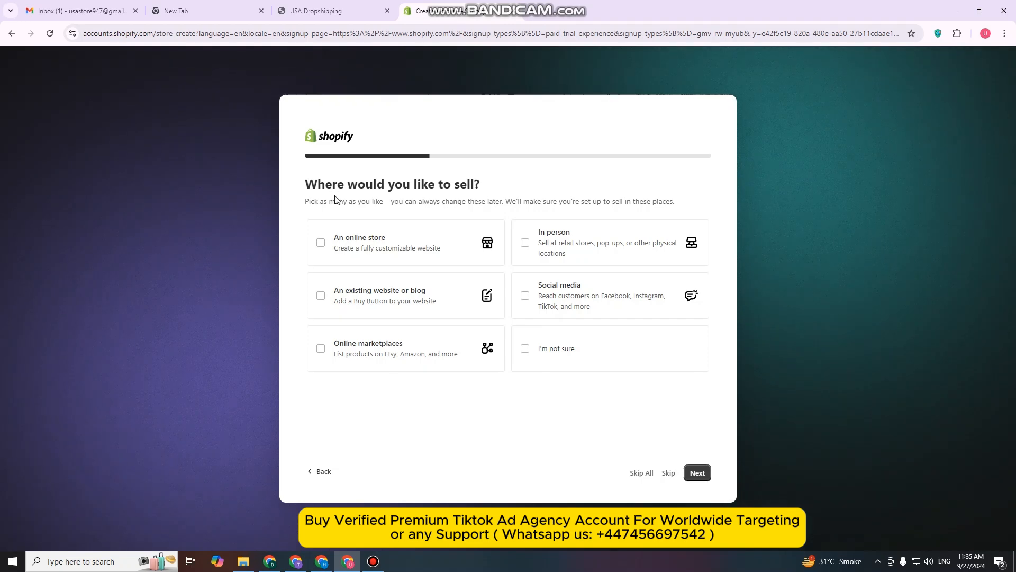
# Complete the business questionnaire with social media as sales channel, dropshipping products as goods and United States as location
pyautogui.click(524, 298)
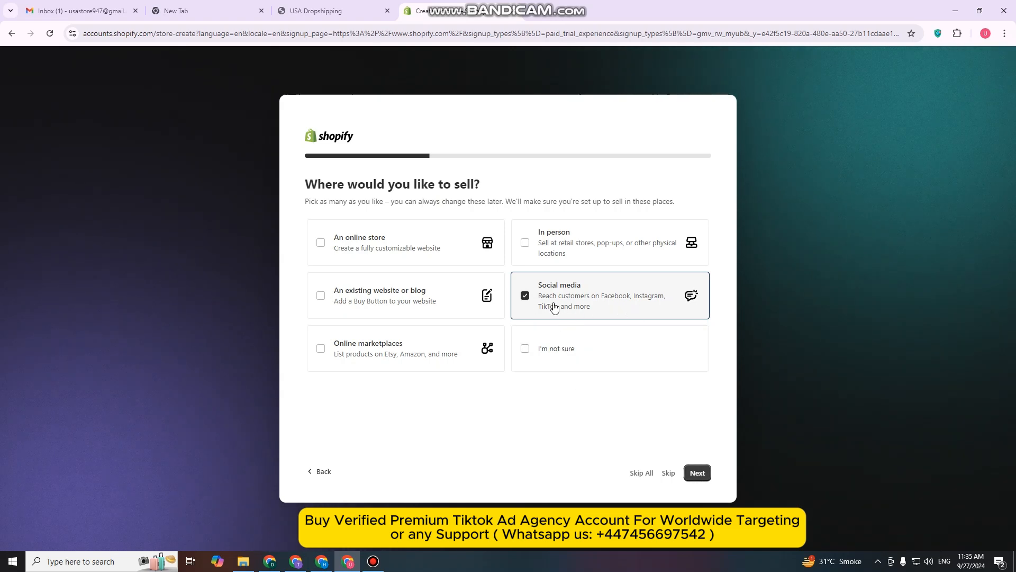
pyautogui.click(696, 472)
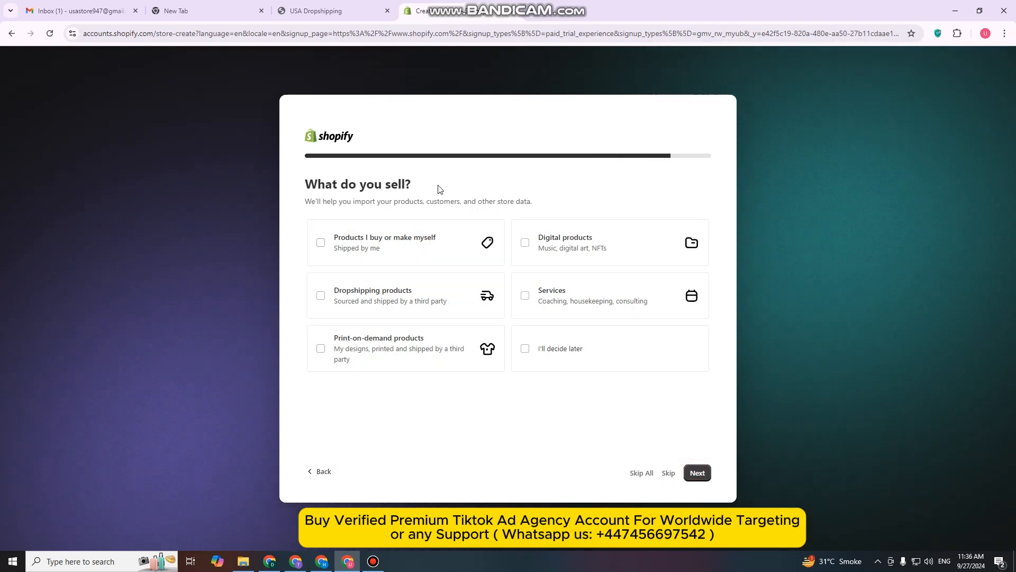
pyautogui.click(319, 298)
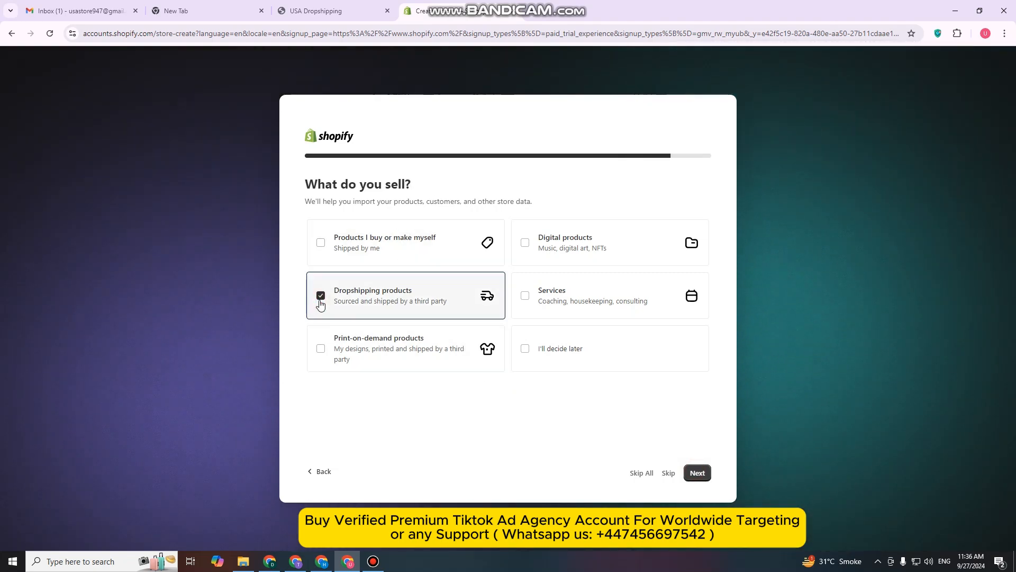
pyautogui.click(695, 474)
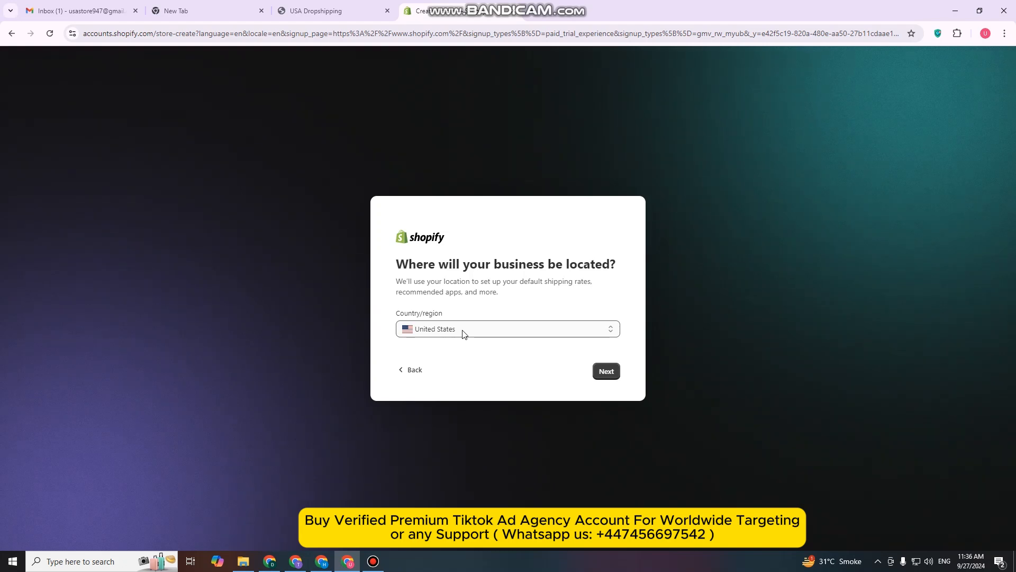
pyautogui.click(607, 375)
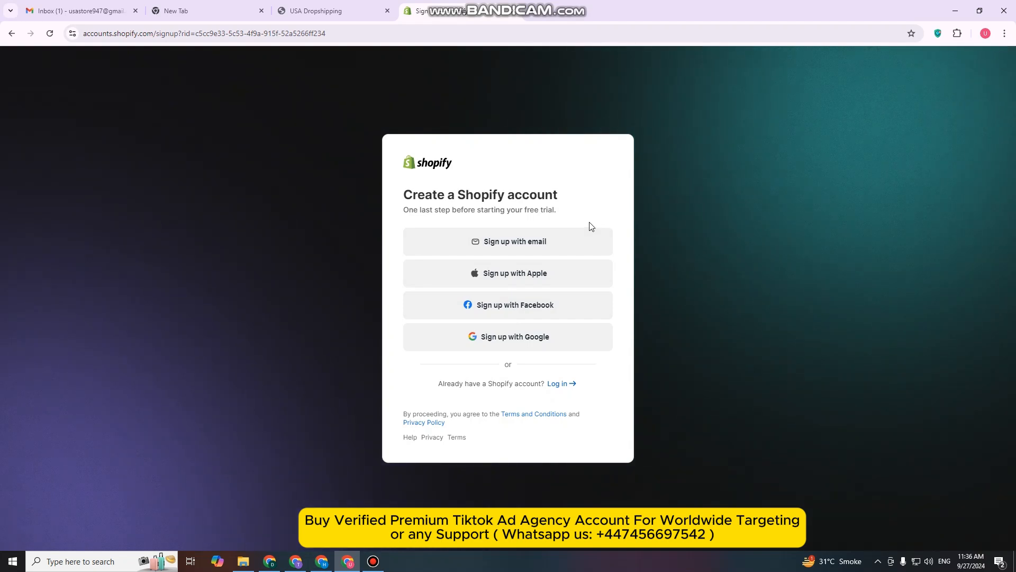
# Choose to sign up with email and fill in the email address copied from the Gmail account details
pyautogui.click(494, 245)
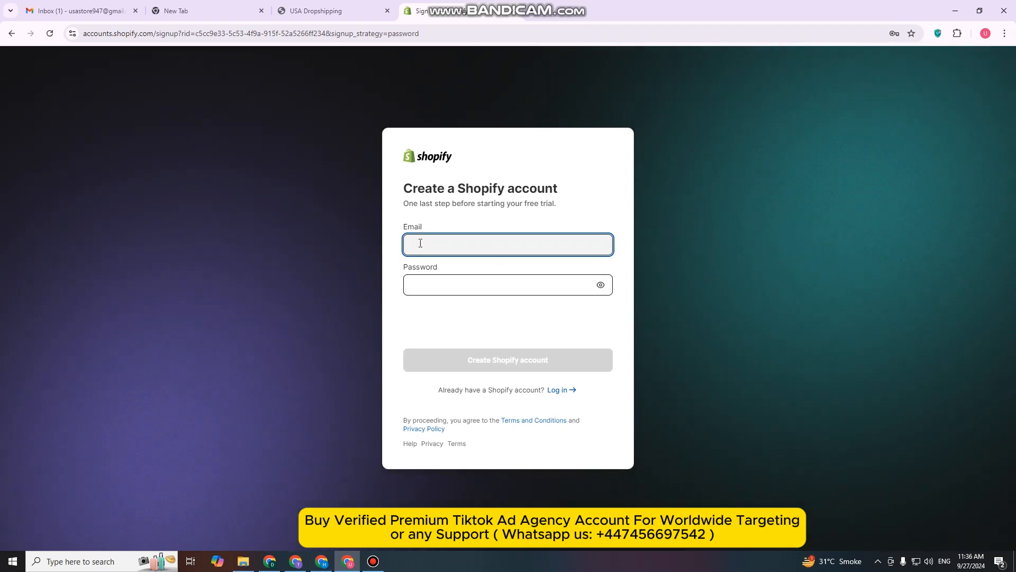
pyautogui.click(79, 10)
pyautogui.click(997, 63)
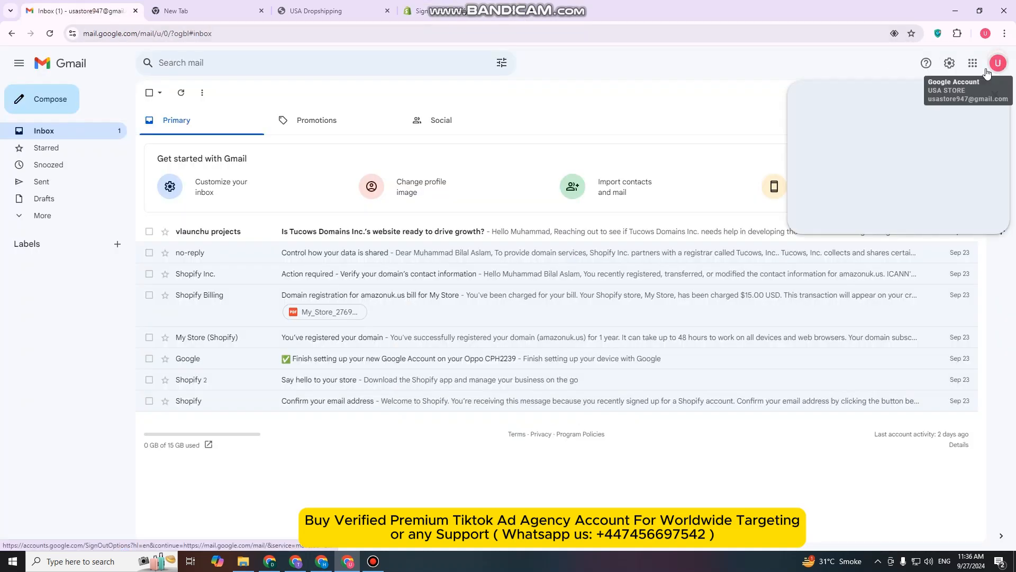
pyautogui.tripleClick(890, 100)
pyautogui.hotkey('ctrl', 'c')
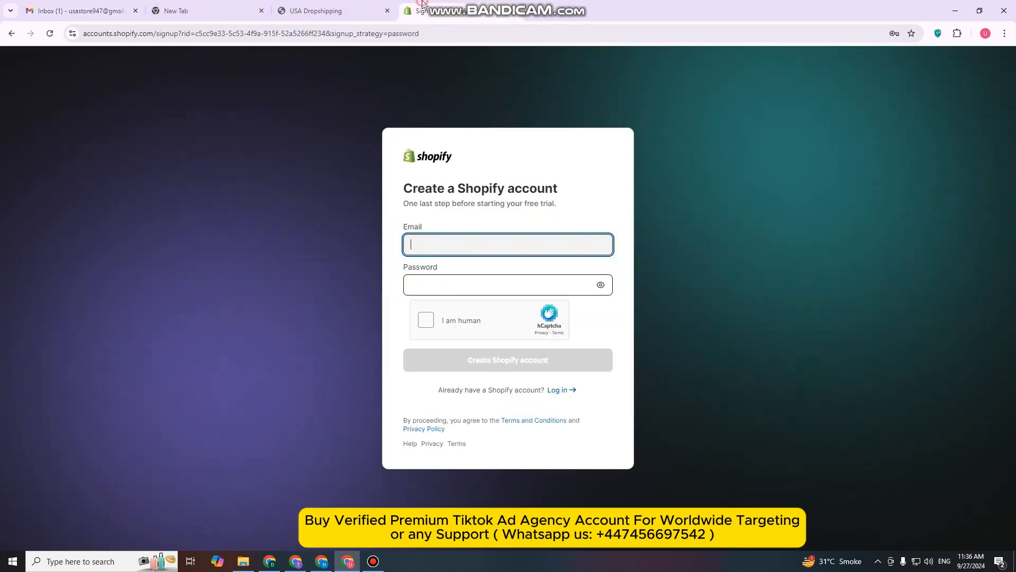
pyautogui.click(423, 11)
pyautogui.hotkey('ctrl', 'v')
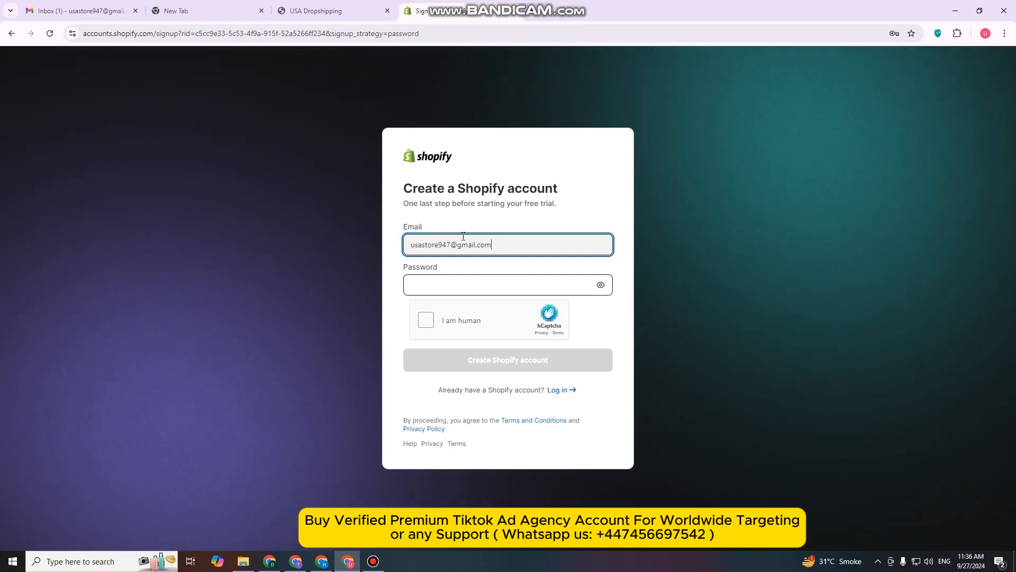
# Enter the account password for the new Shopify account
pyautogui.click(469, 284)
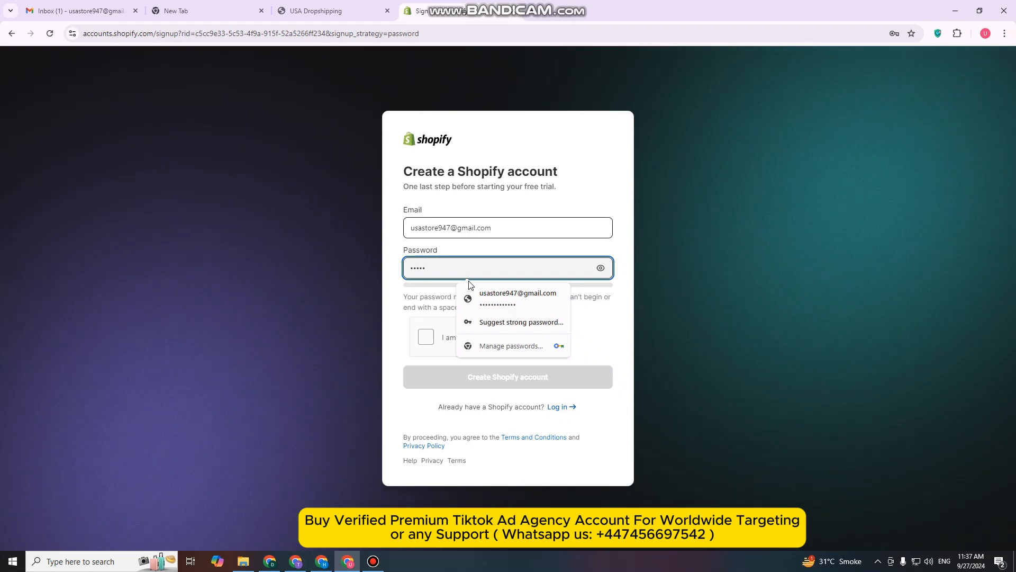
pyautogui.write('••••')
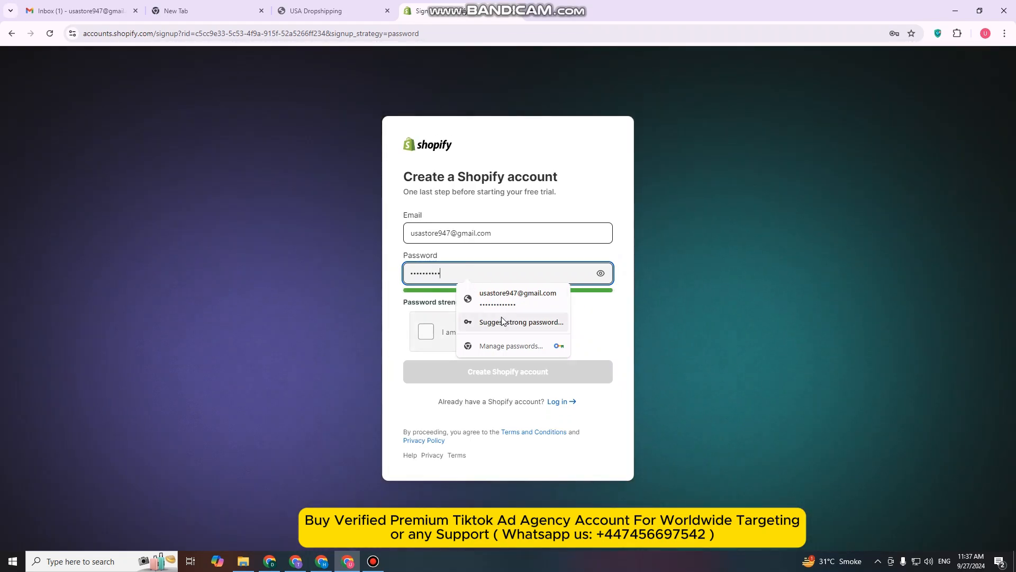
pyautogui.click(600, 328)
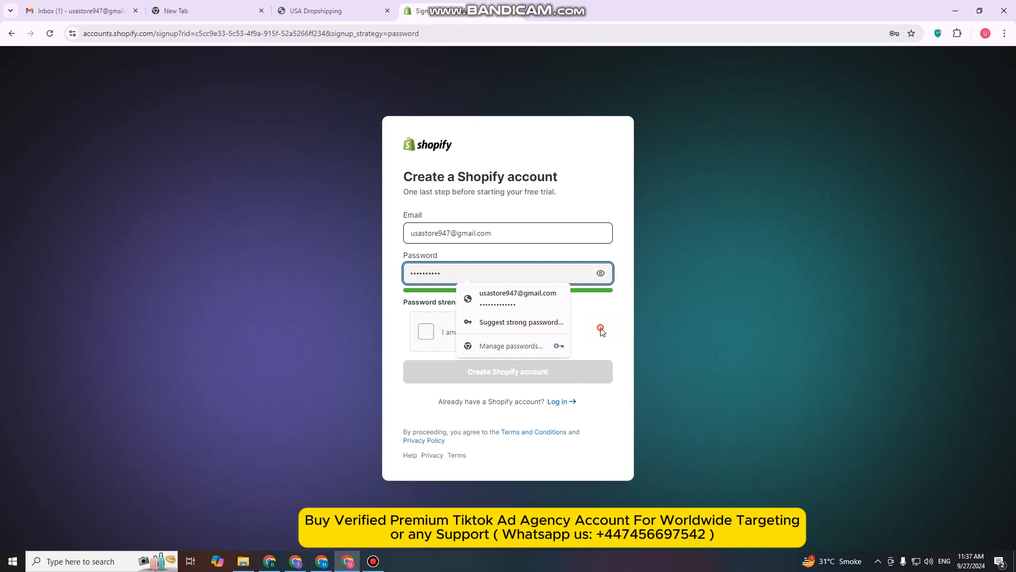
# Complete the human verification by picking the images of jumping elephants, and create the Shopify account
pyautogui.click(427, 333)
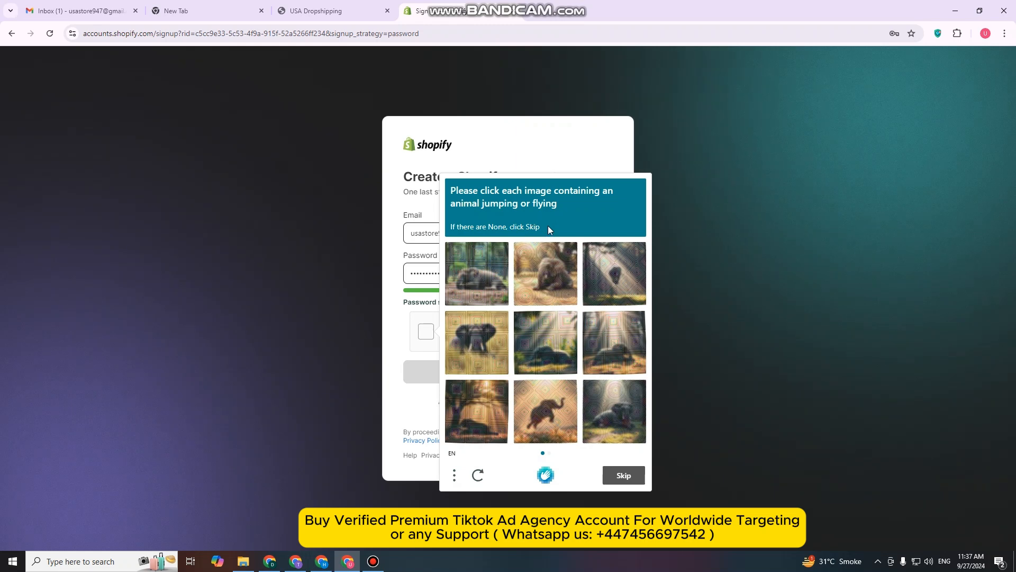
pyautogui.click(543, 415)
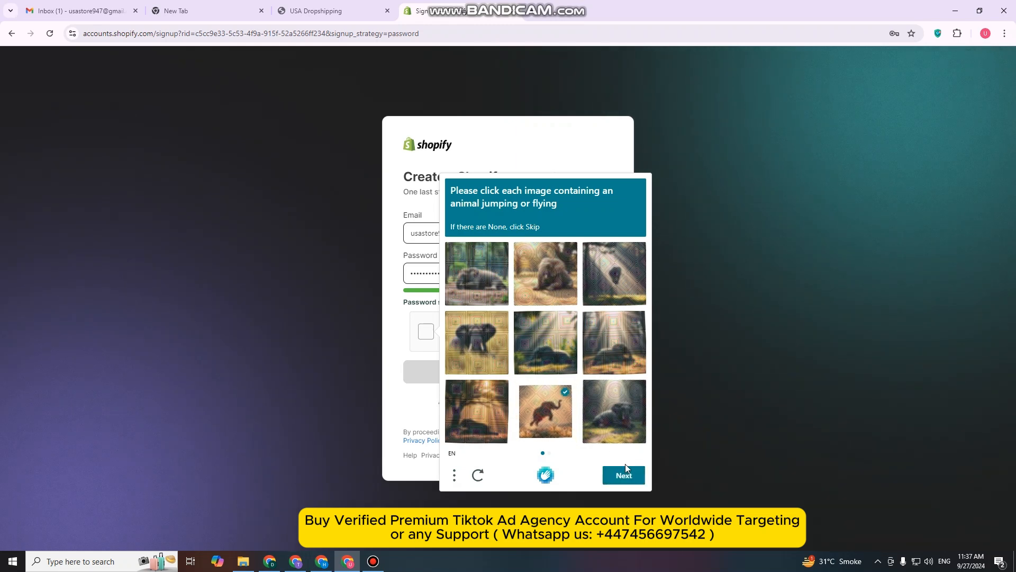
pyautogui.click(623, 475)
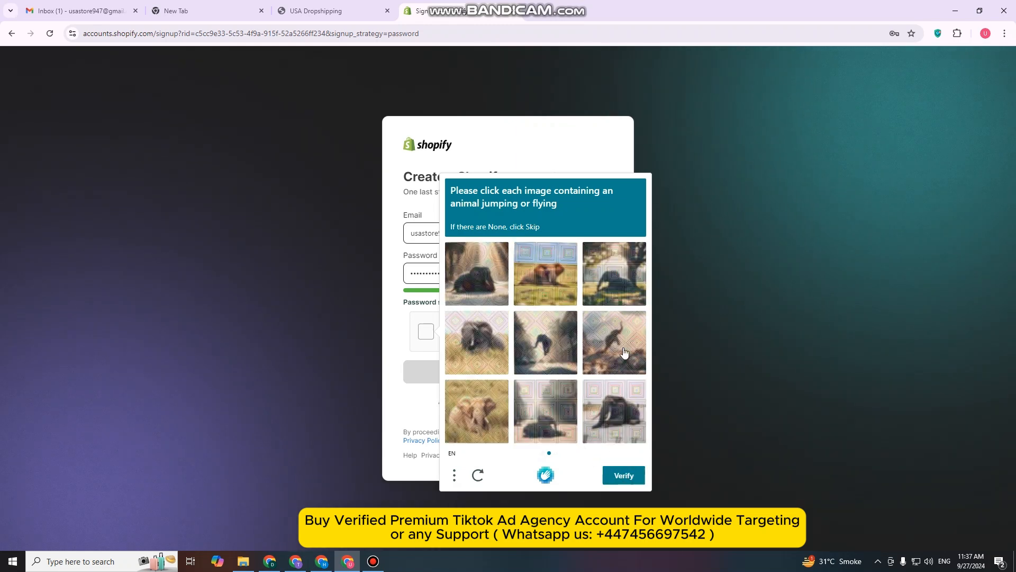
pyautogui.click(624, 353)
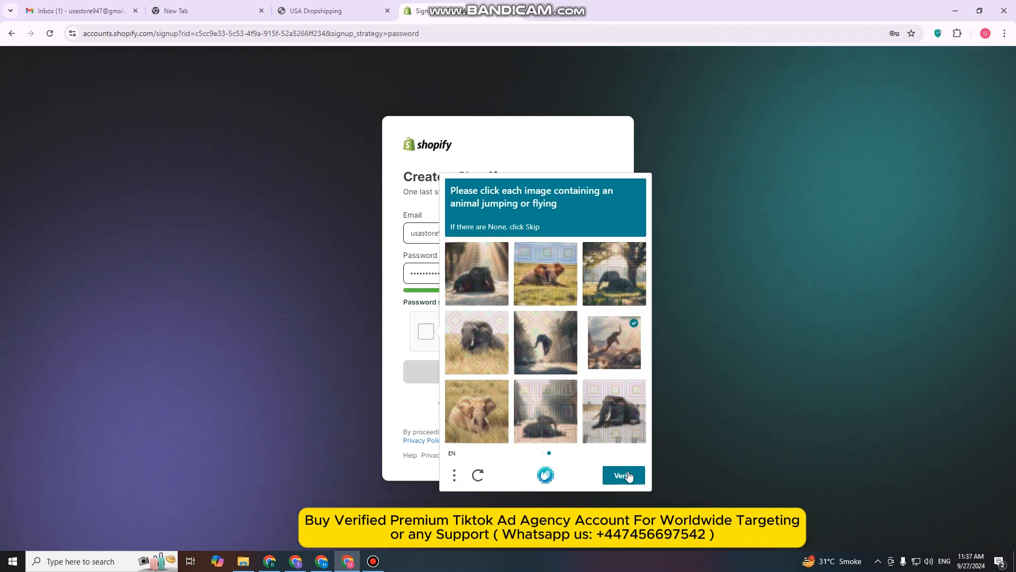
pyautogui.click(629, 475)
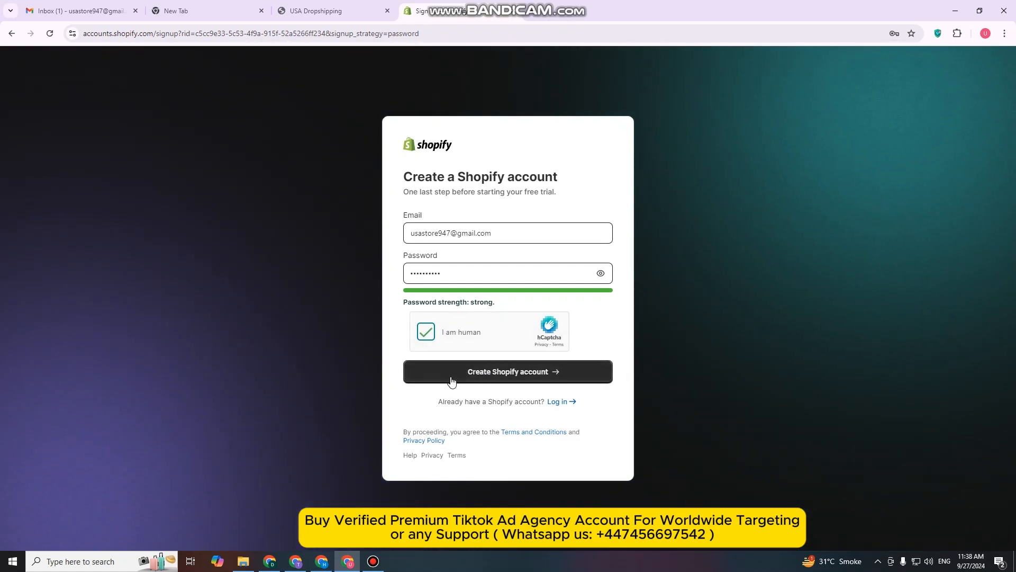
pyautogui.click(485, 373)
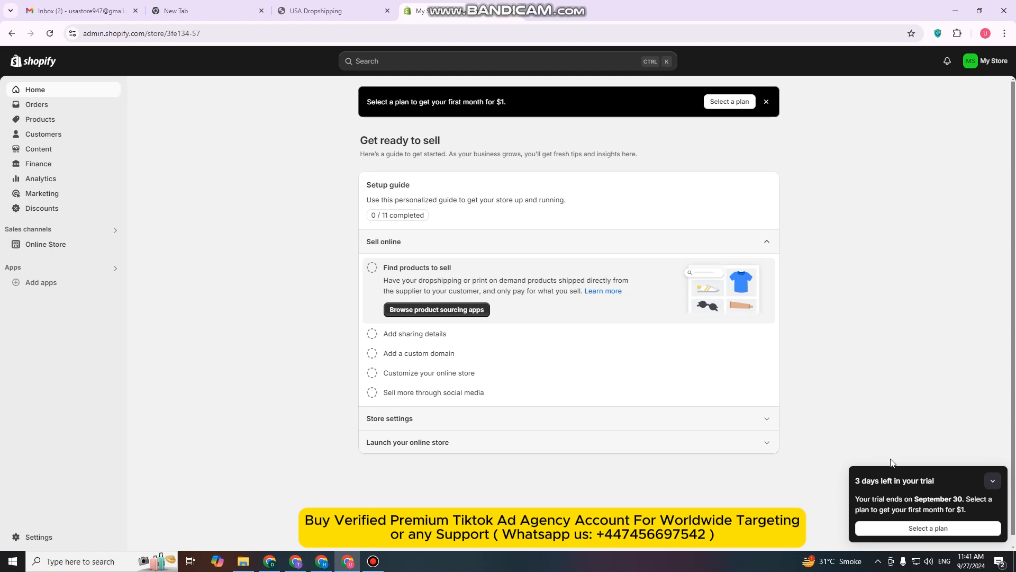
# Examine the Shopify subscription plans and their prices, and return to the store home without selecting one
pyautogui.click(926, 527)
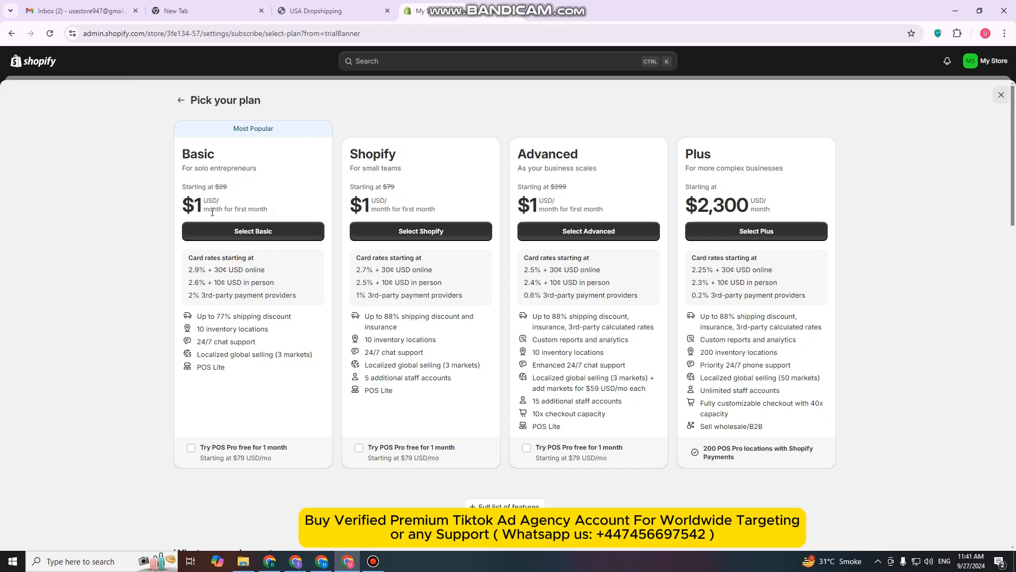
pyautogui.click(1001, 95)
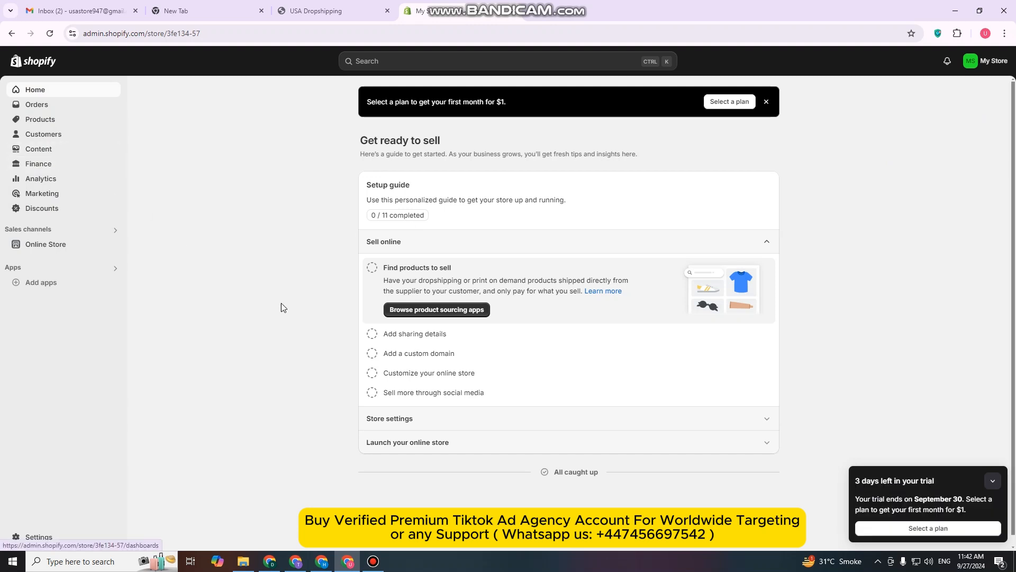
# Review the Technical Settings checklist on page 5 of the USA Dropshipping PDF, from store details through to menu
pyautogui.click(335, 11)
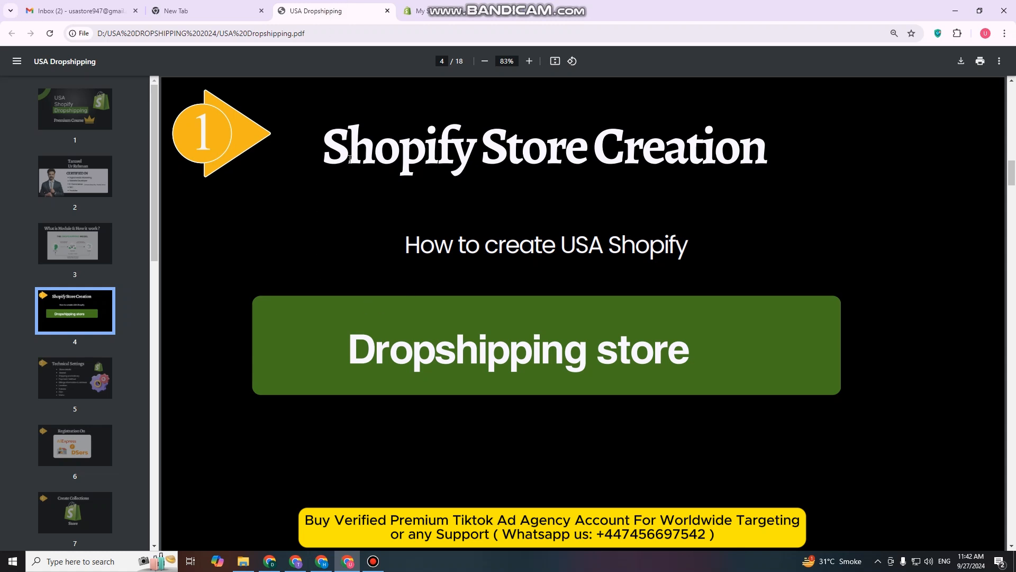
pyautogui.click(111, 370)
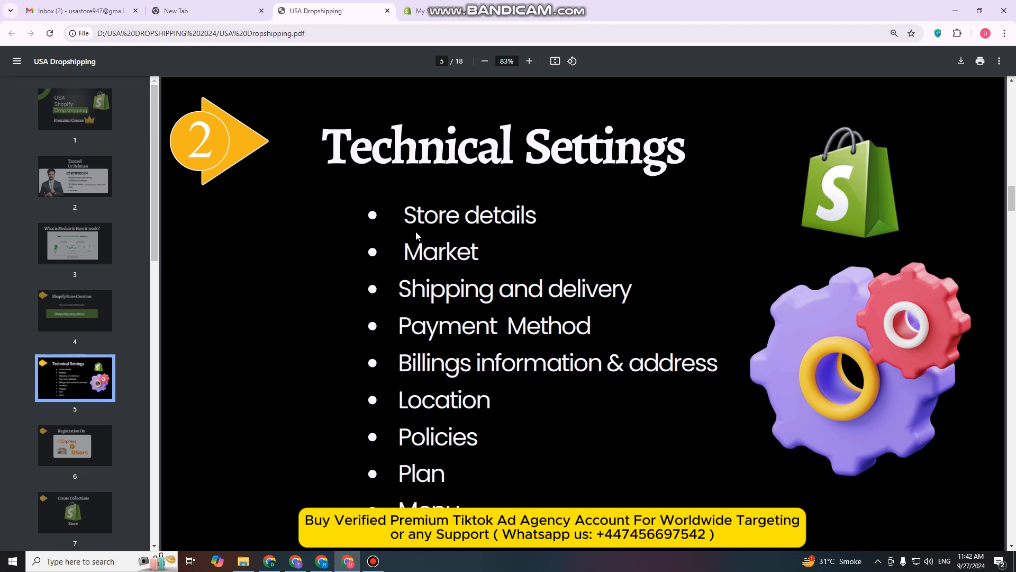
pyautogui.moveTo(407, 226); pyautogui.dragTo(523, 228)
pyautogui.moveTo(407, 256); pyautogui.dragTo(477, 257)
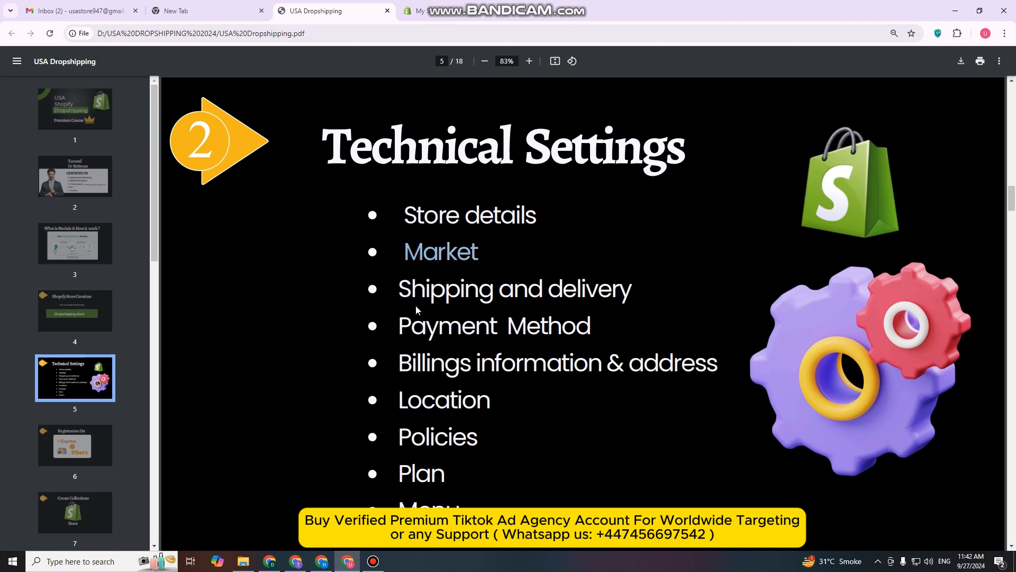
pyautogui.moveTo(393, 300); pyautogui.dragTo(613, 301)
pyautogui.moveTo(413, 327); pyautogui.dragTo(548, 354)
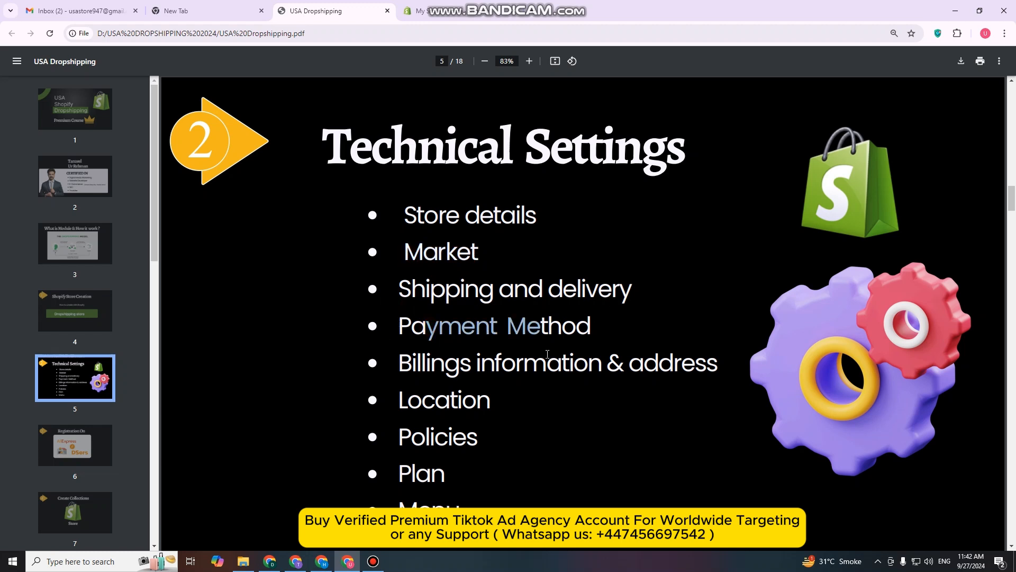
pyautogui.moveTo(395, 401); pyautogui.dragTo(492, 402)
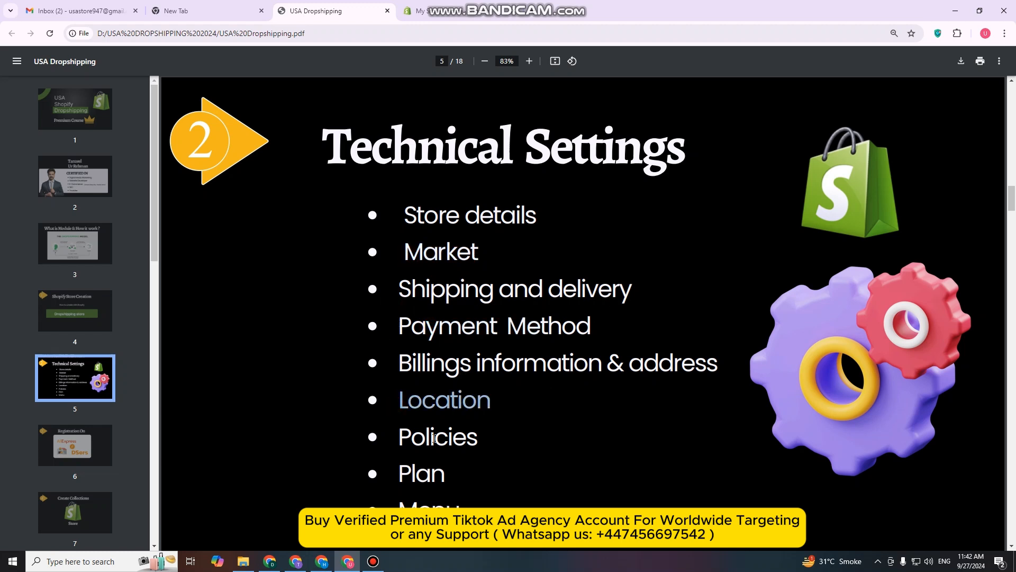
pyautogui.moveTo(396, 438); pyautogui.dragTo(478, 438)
pyautogui.moveTo(414, 479); pyautogui.dragTo(446, 479)
pyautogui.moveTo(398, 511); pyautogui.dragTo(409, 511)
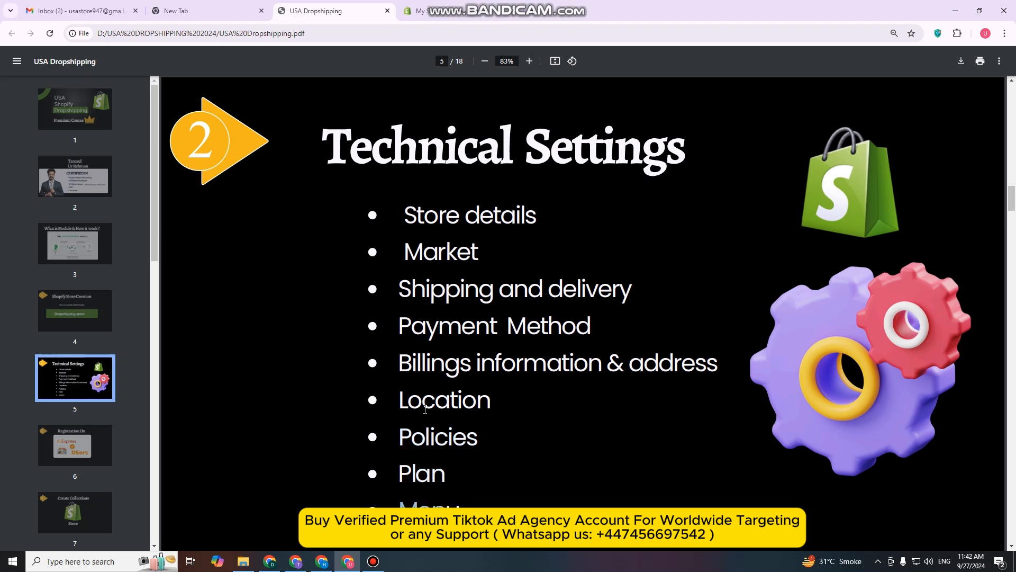
# Return to the Shopify admin, open the general store settings and set the store name in the profile to Tanzeel Mart
pyautogui.click(424, 11)
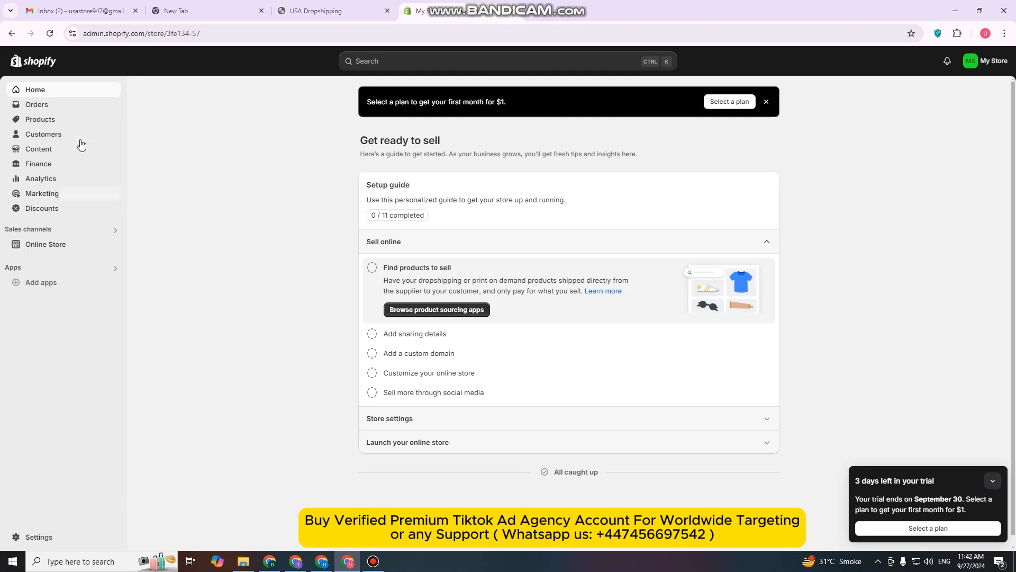
pyautogui.click(39, 537)
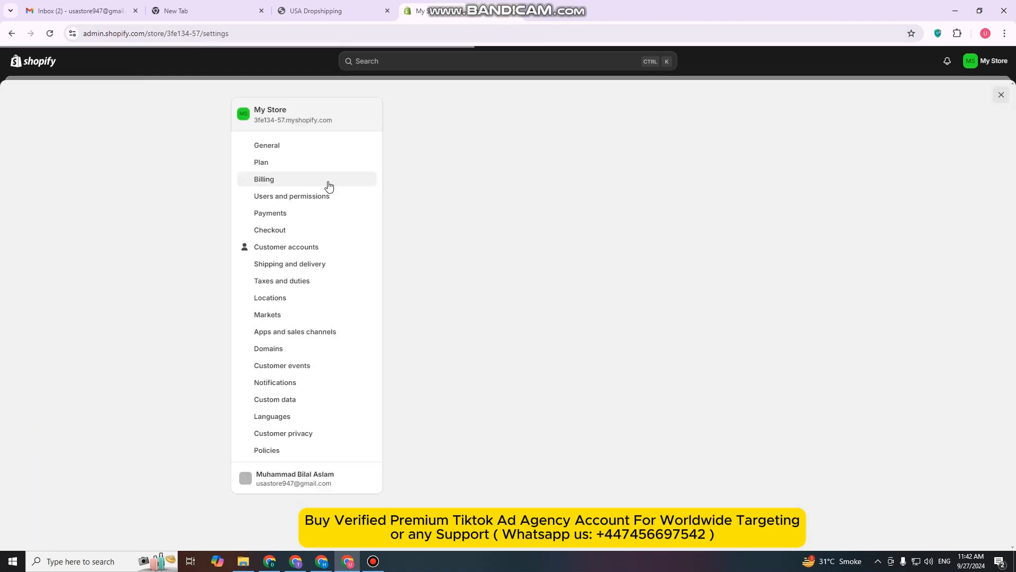
pyautogui.click(305, 145)
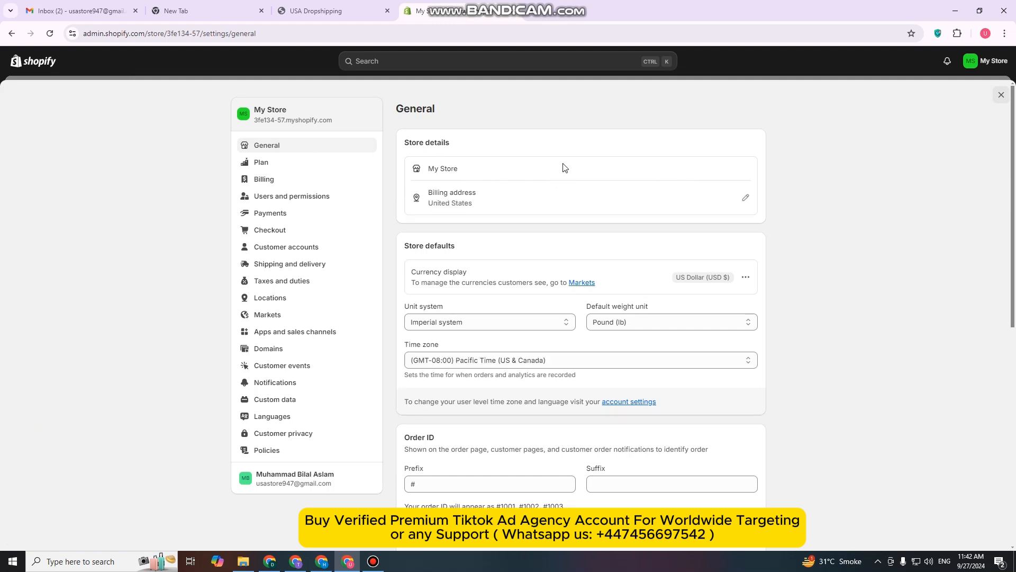
pyautogui.click(743, 169)
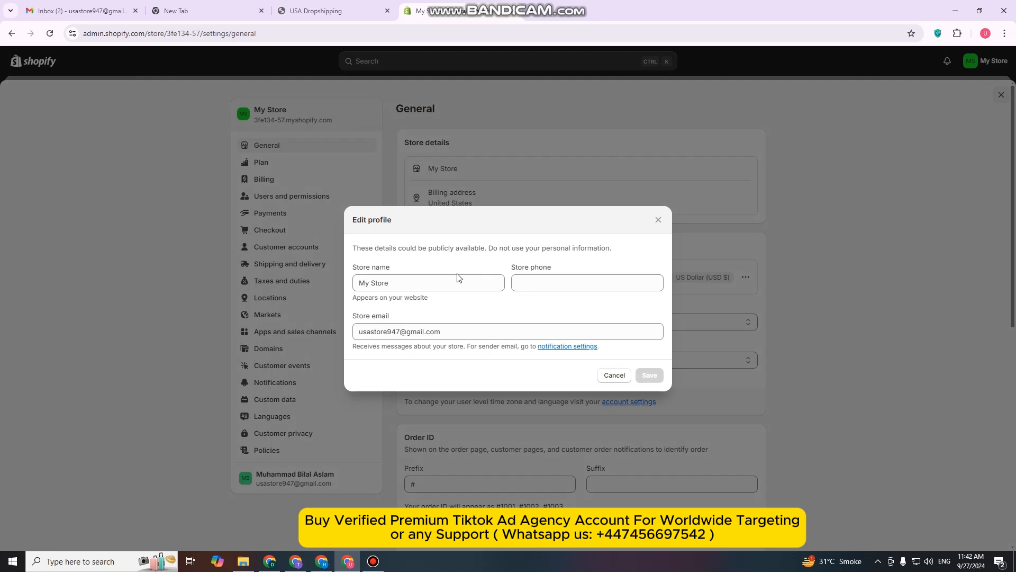
pyautogui.tripleClick(447, 288)
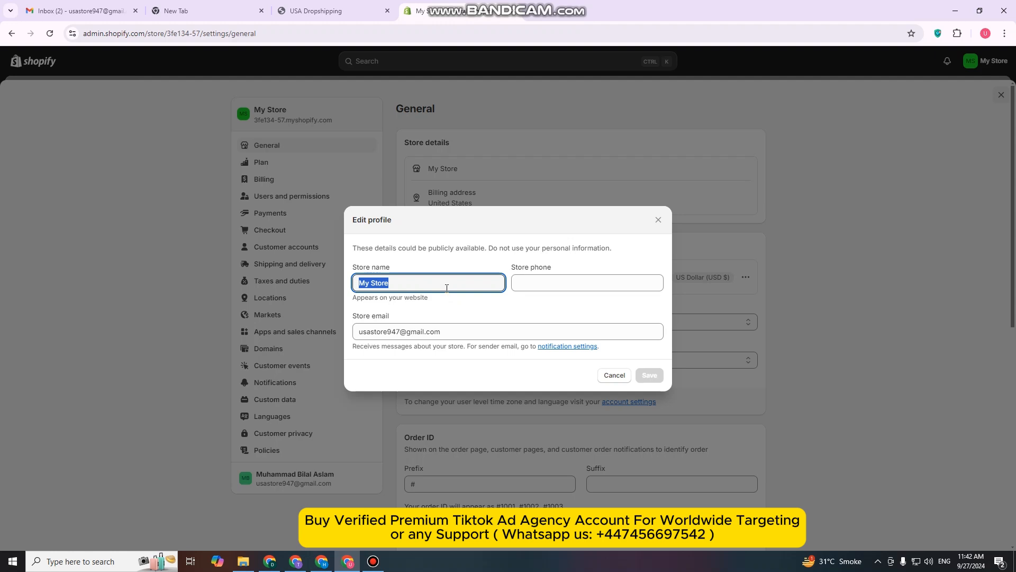
pyautogui.write('t')
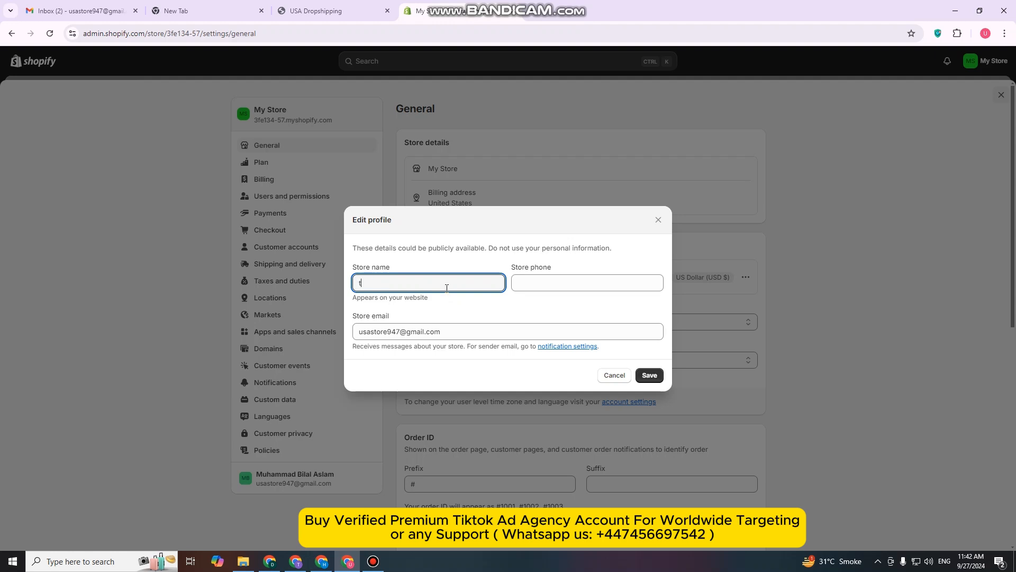
pyautogui.write('anzeel Mar')
# Enter the store phone number in the profile and save the store details
pyautogui.click(530, 288)
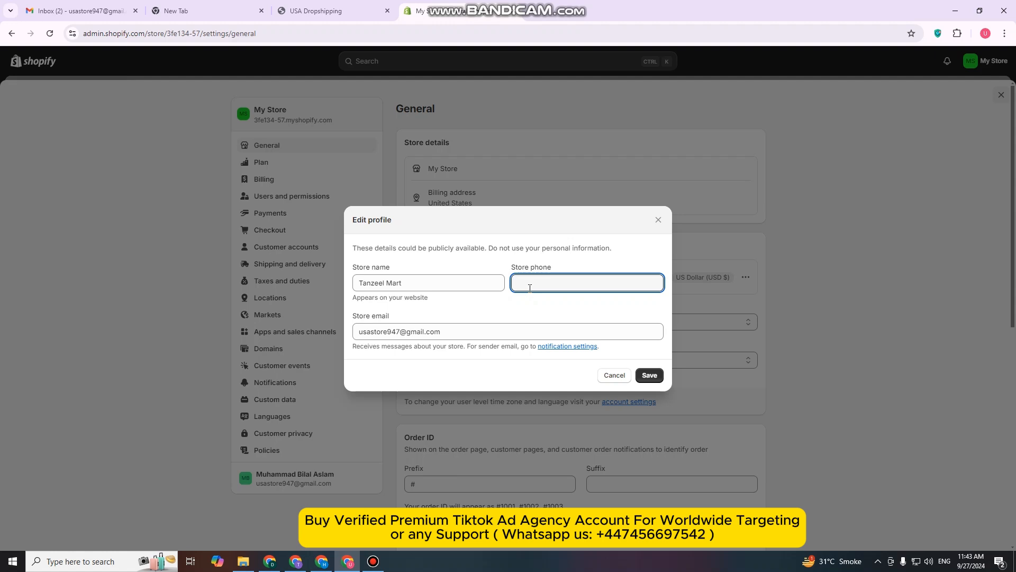
pyautogui.click(373, 560)
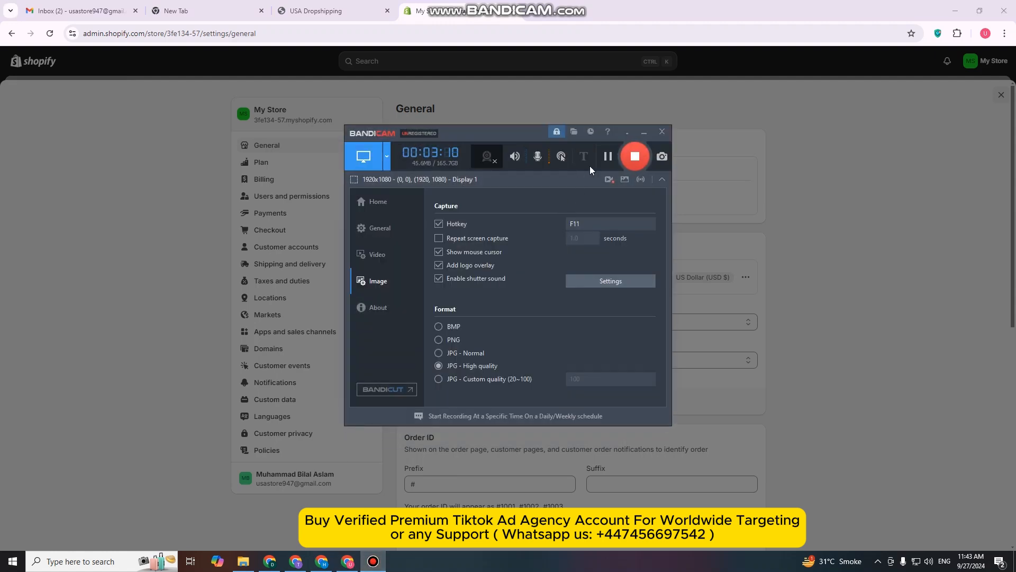
pyautogui.click(644, 133)
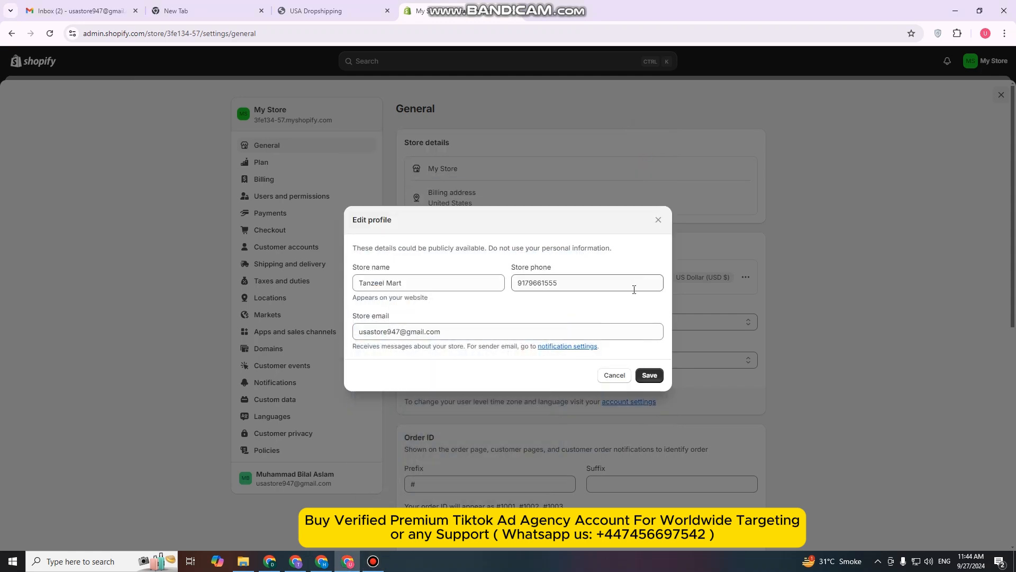
pyautogui.click(583, 289)
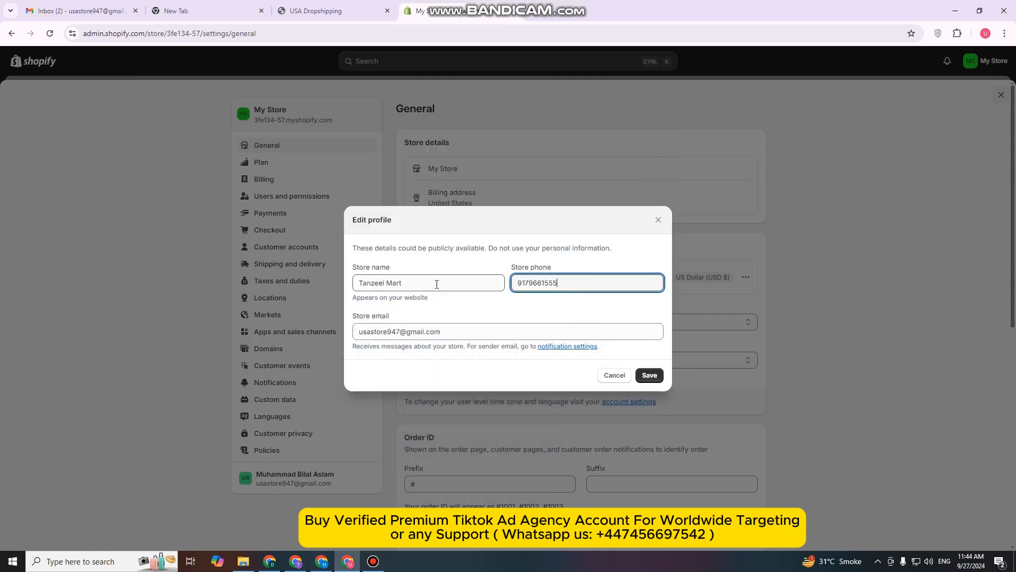
pyautogui.click(650, 378)
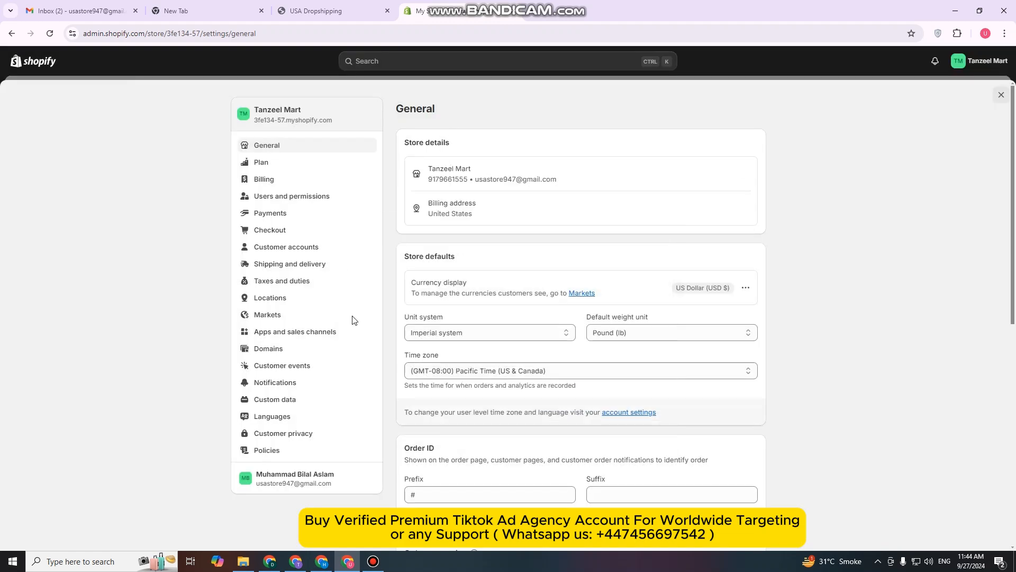
# Check the Store details and Market items in the PDF checklist, and view the store's Markets settings
pyautogui.click(352, 8)
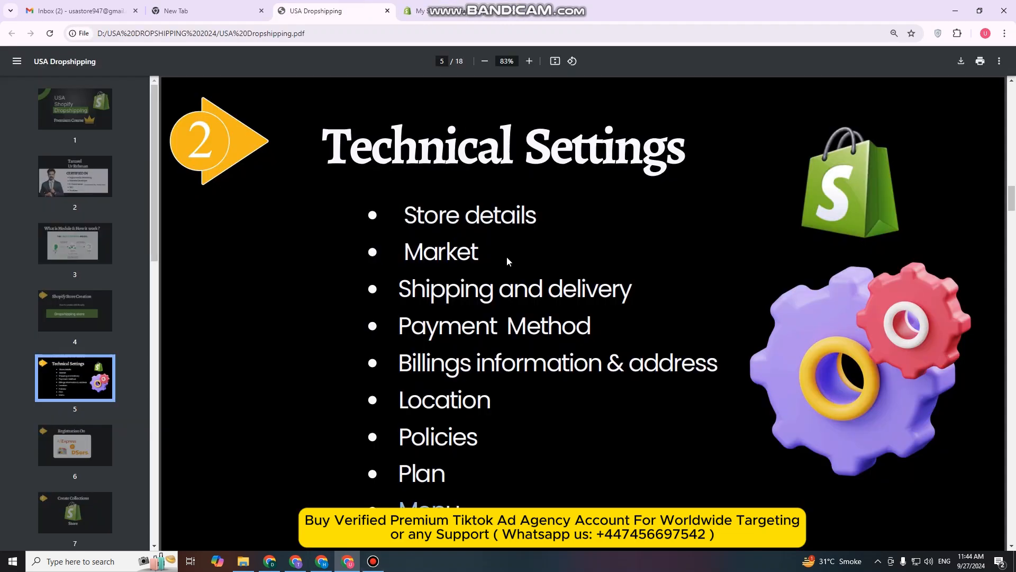
pyautogui.moveTo(422, 215); pyautogui.dragTo(506, 228)
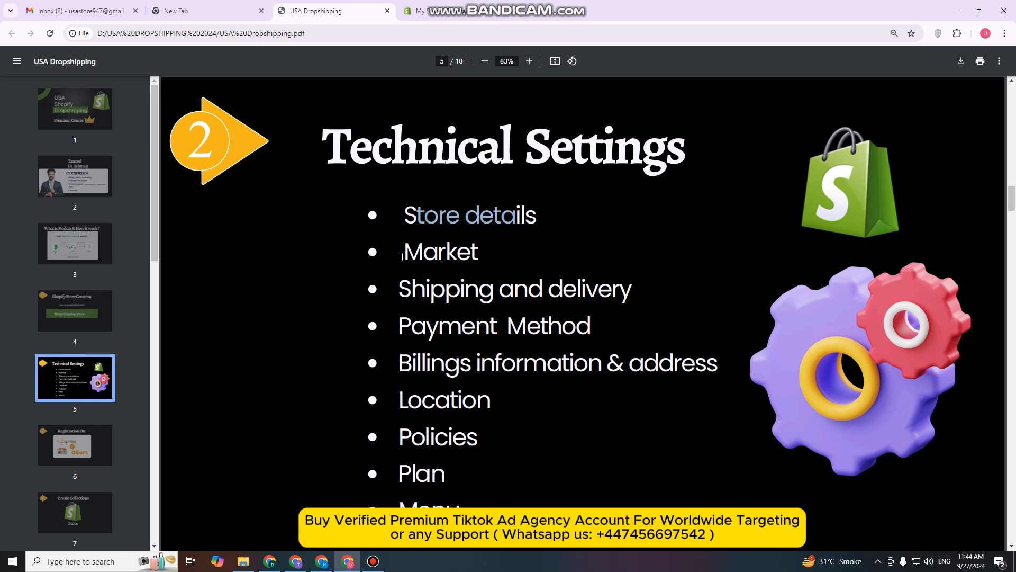
pyautogui.moveTo(402, 257); pyautogui.dragTo(479, 241)
pyautogui.click(424, 8)
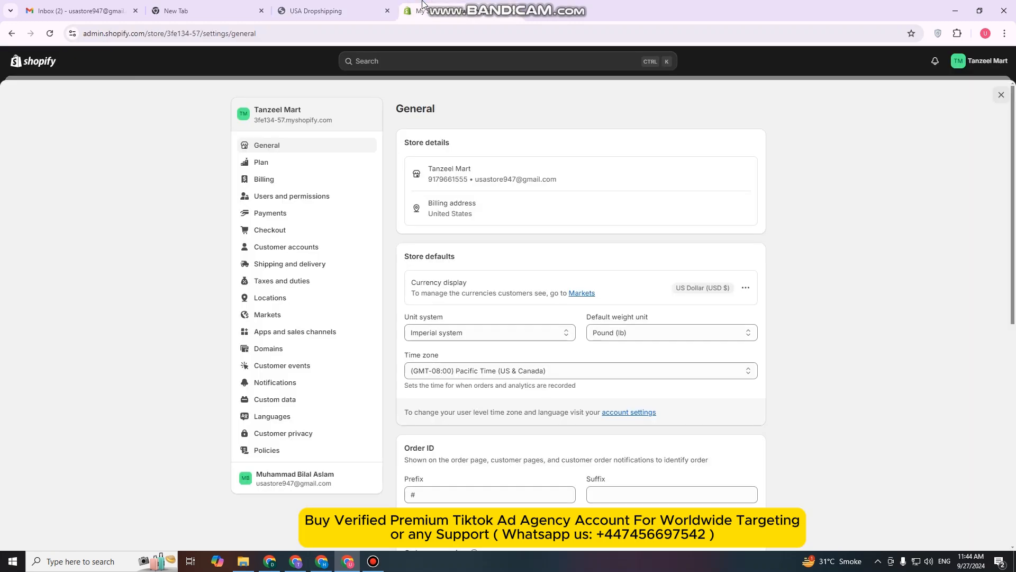
pyautogui.click(277, 320)
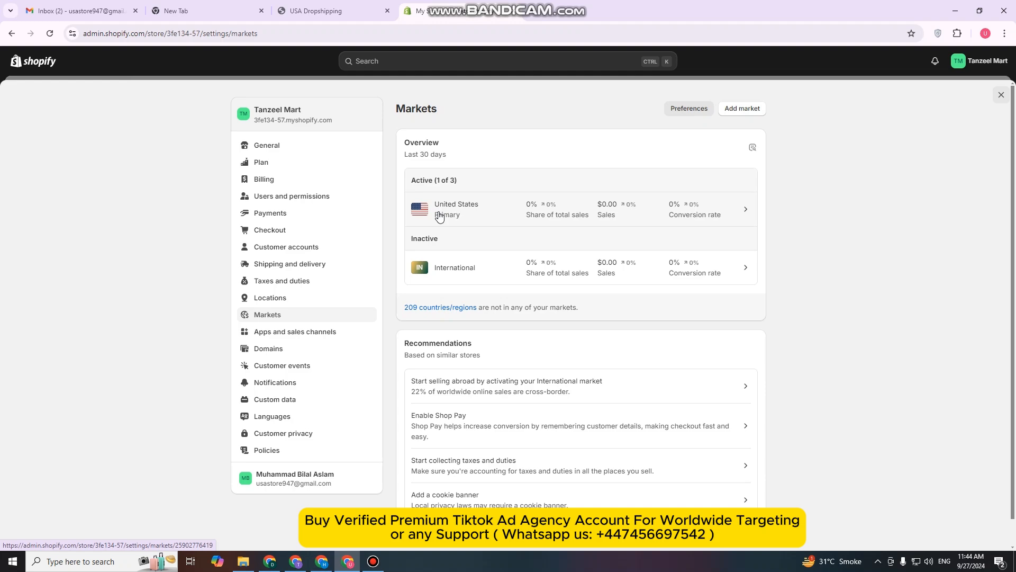
# Consult the checklist's Shipping and delivery item and open the General shipping profile in the store's shipping settings
pyautogui.click(331, 10)
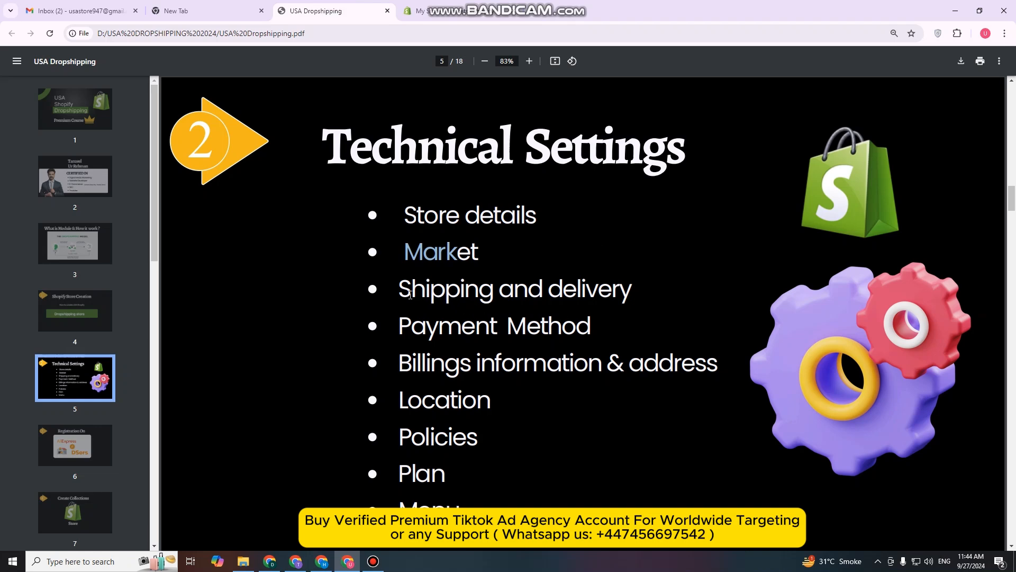
pyautogui.moveTo(410, 295); pyautogui.dragTo(630, 302)
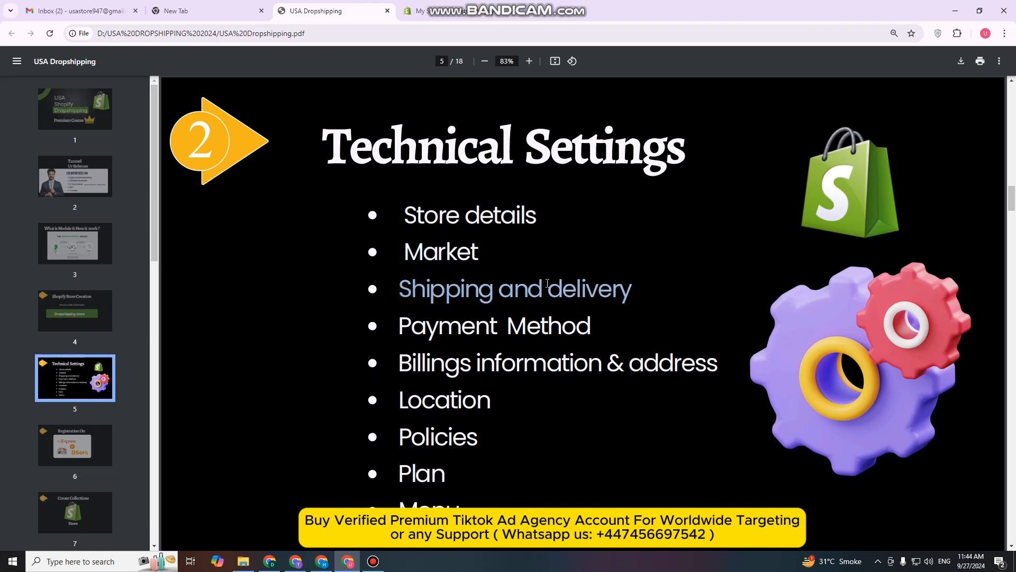
pyautogui.click(437, 11)
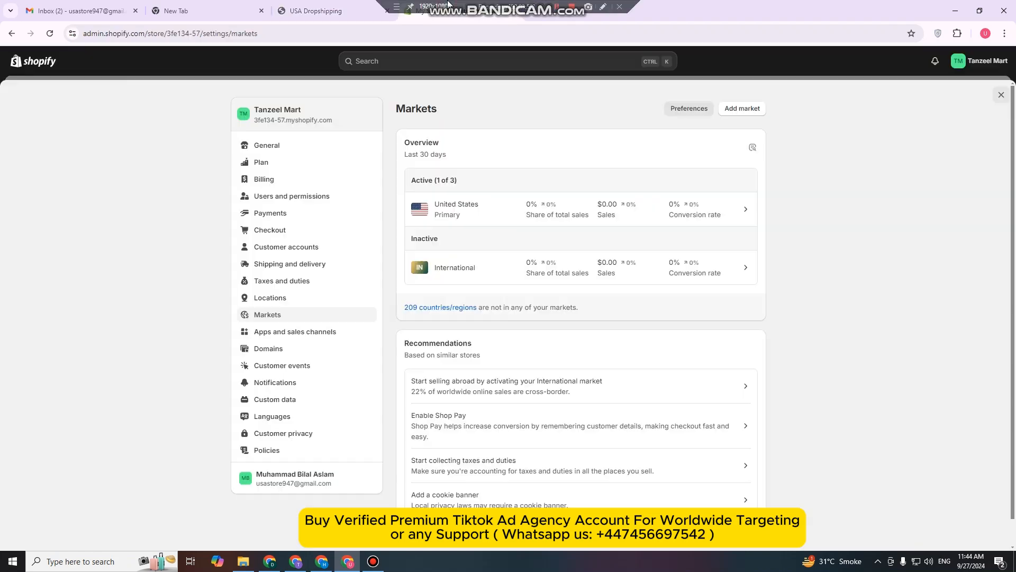
pyautogui.click(300, 267)
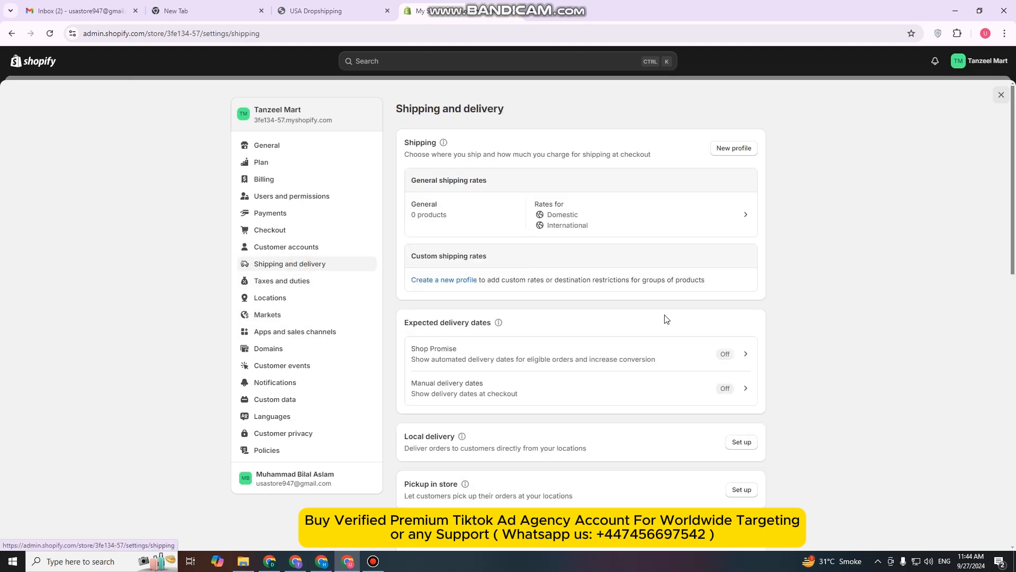
pyautogui.click(639, 208)
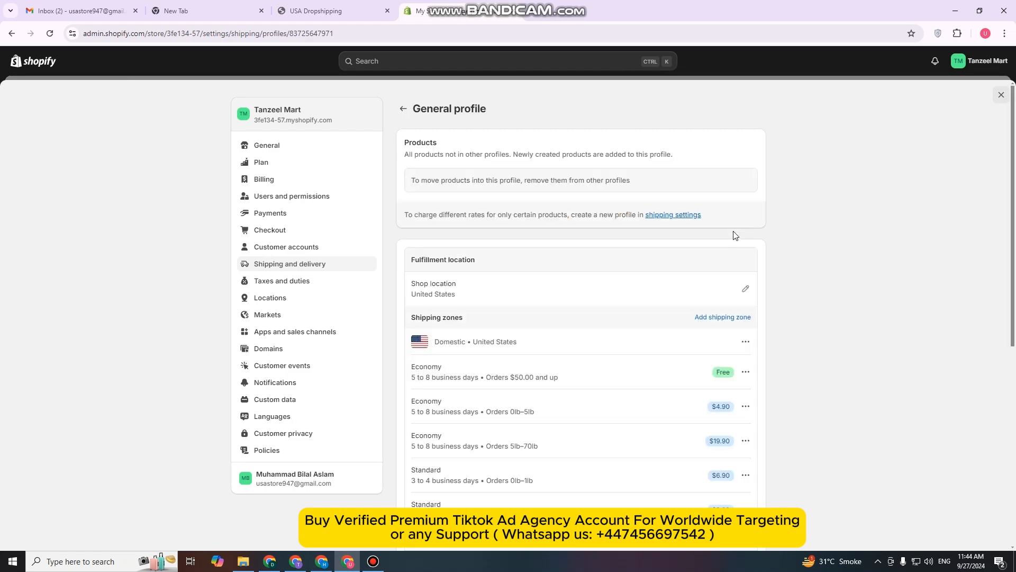
# Remove all existing rates for the Shop location in the General profile and choose to add new rates for that location
pyautogui.scroll(-4, 641, 276)
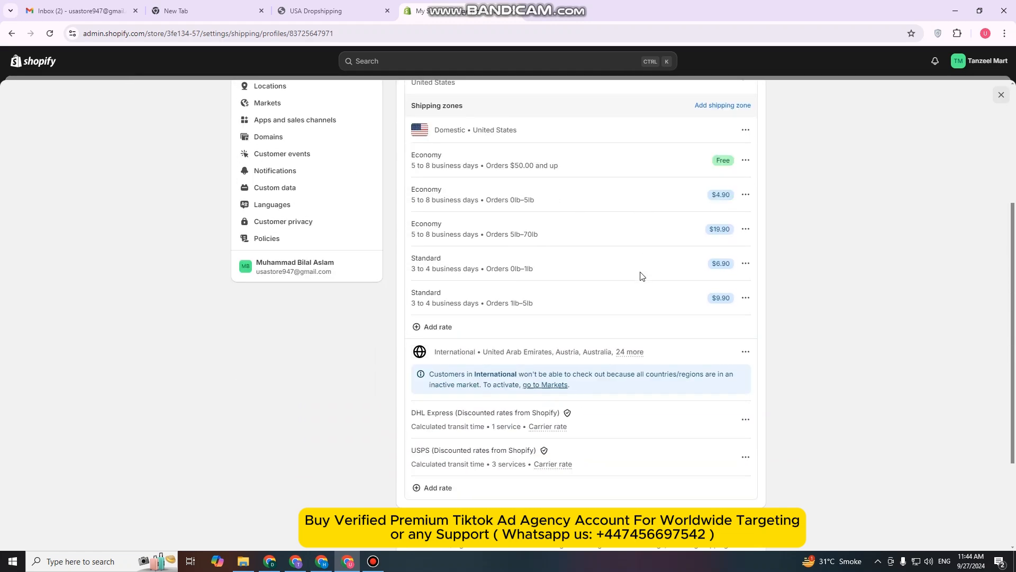
pyautogui.scroll(-2, 641, 276)
pyautogui.scroll(3, 653, 261)
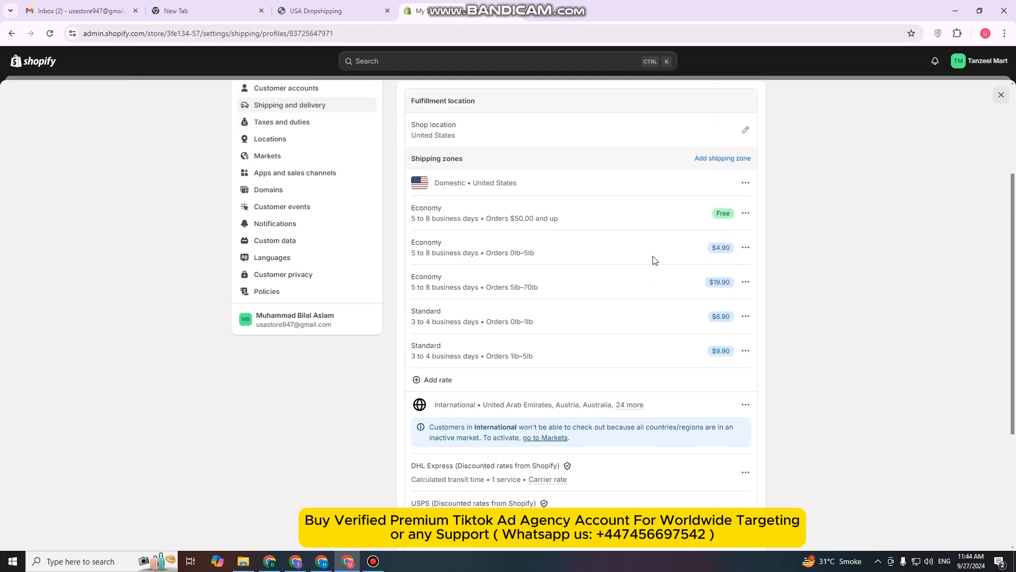
pyautogui.click(747, 131)
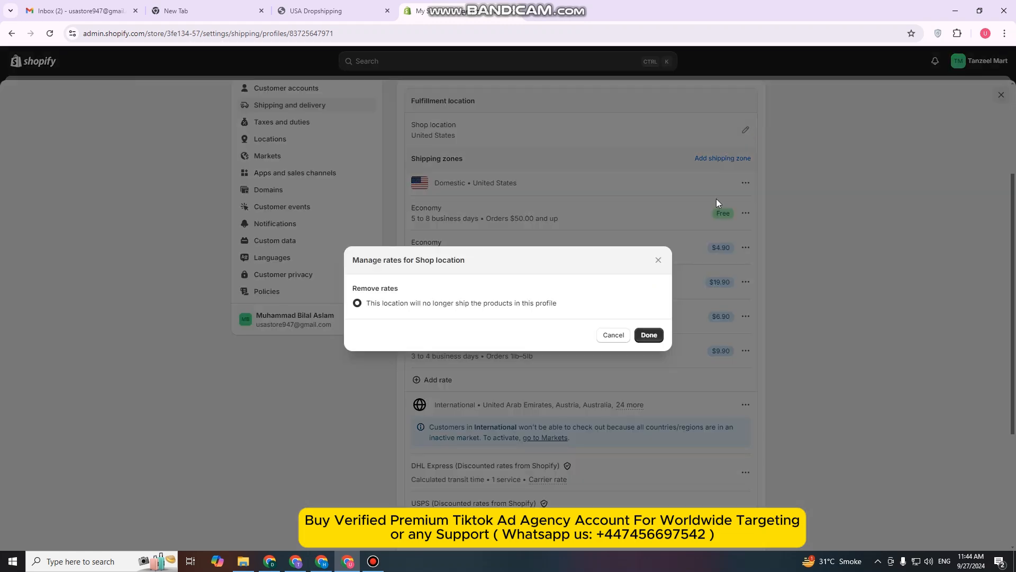
pyautogui.click(646, 337)
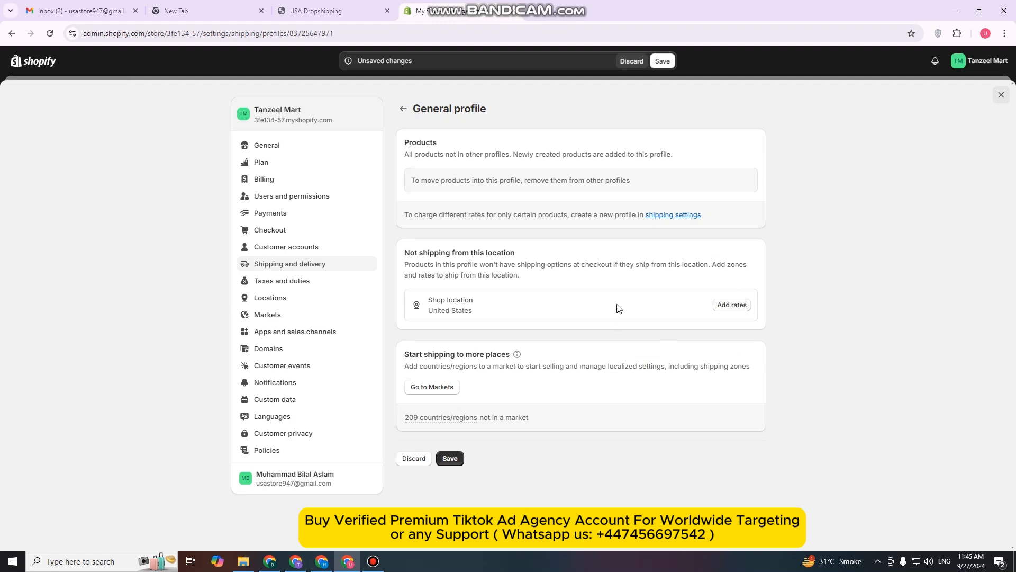
pyautogui.click(732, 306)
pyautogui.click(648, 337)
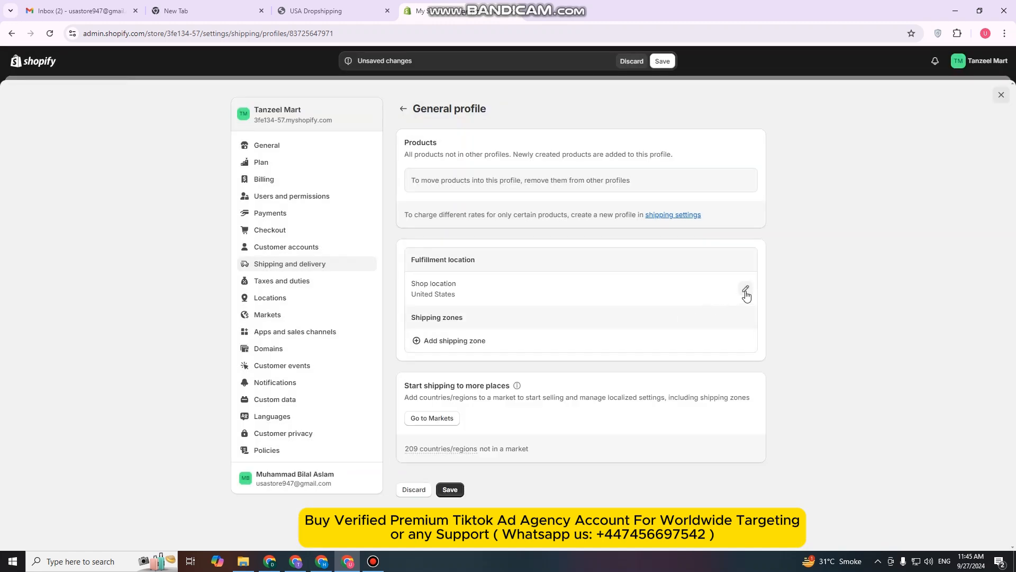
# Repeat removing the Shop location's rates from the General profile and adding the location back with new rates
pyautogui.click(745, 290)
pyautogui.click(646, 337)
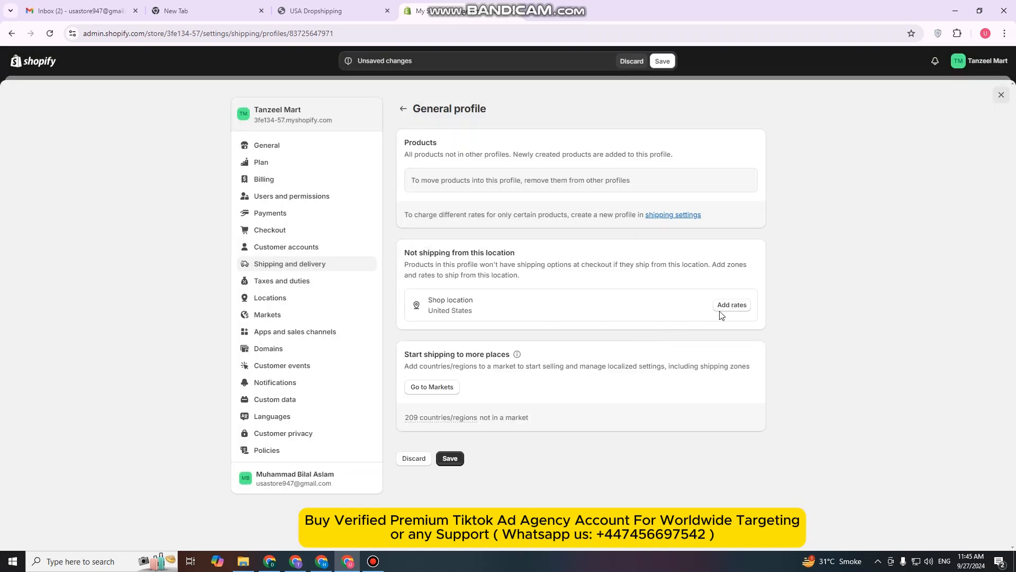
pyautogui.click(740, 305)
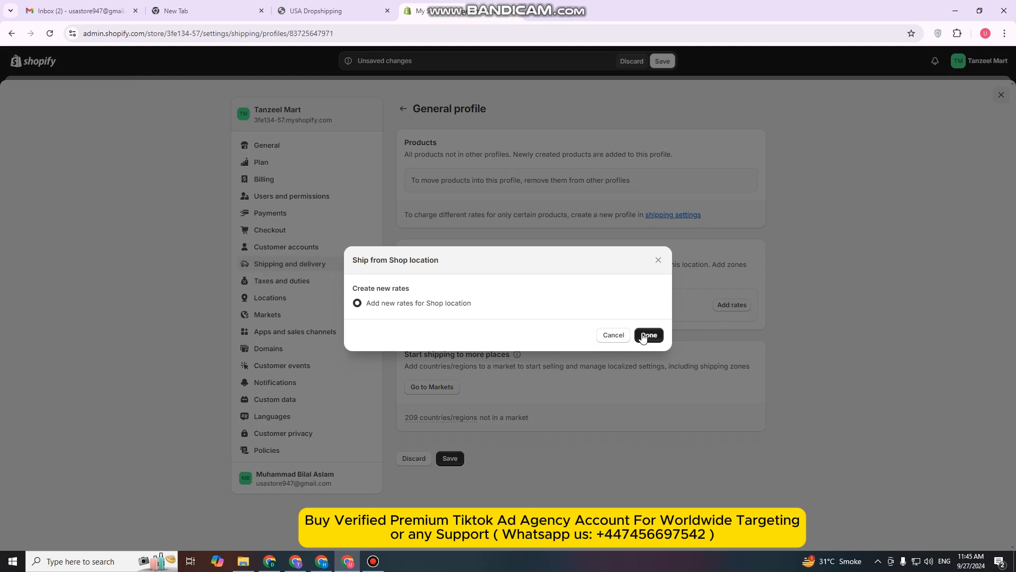
pyautogui.click(650, 337)
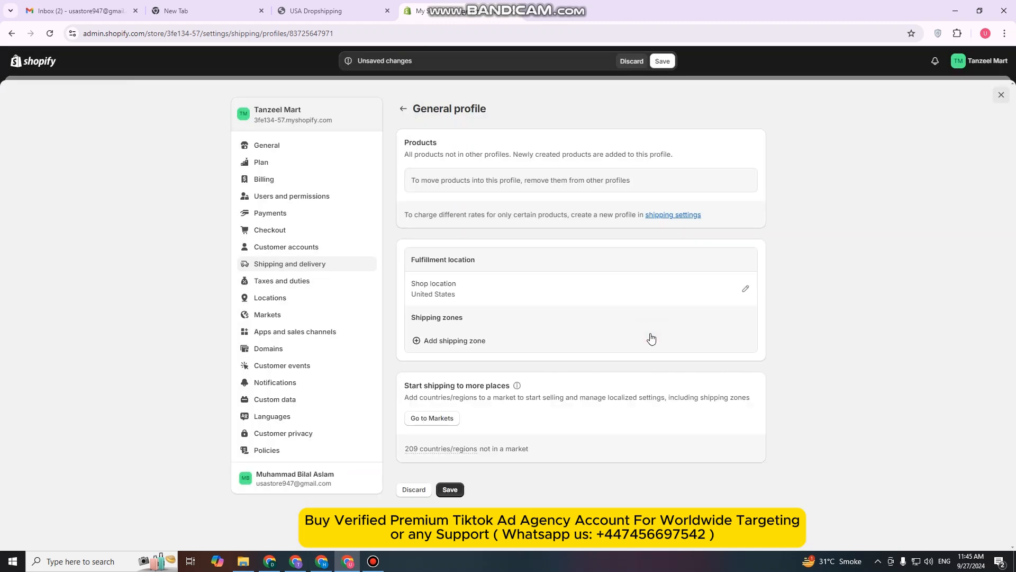
# Create a shipping zone named "united state" for the Shop location, covering the whole United States
pyautogui.click(453, 342)
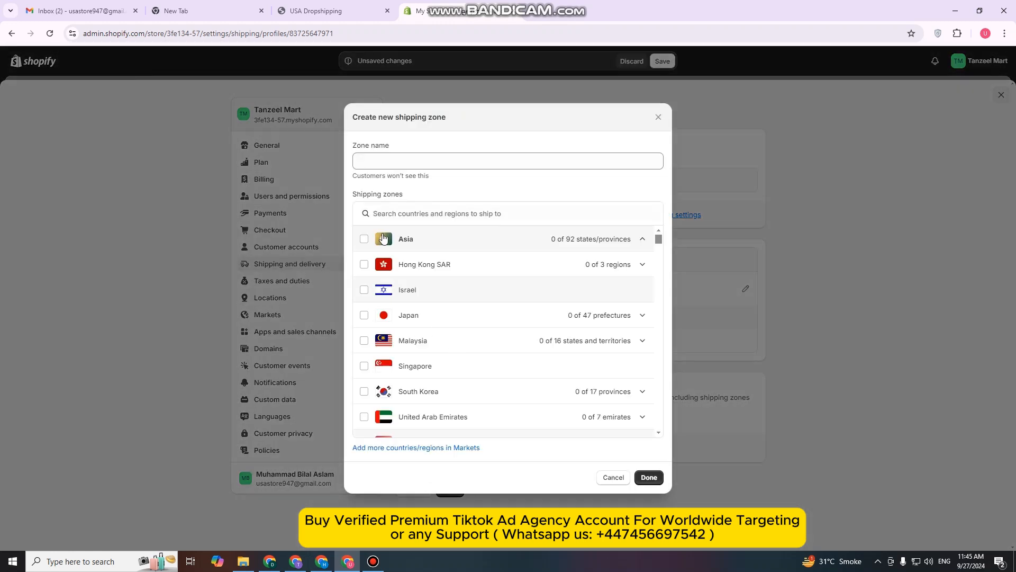
pyautogui.click(477, 164)
pyautogui.write('un')
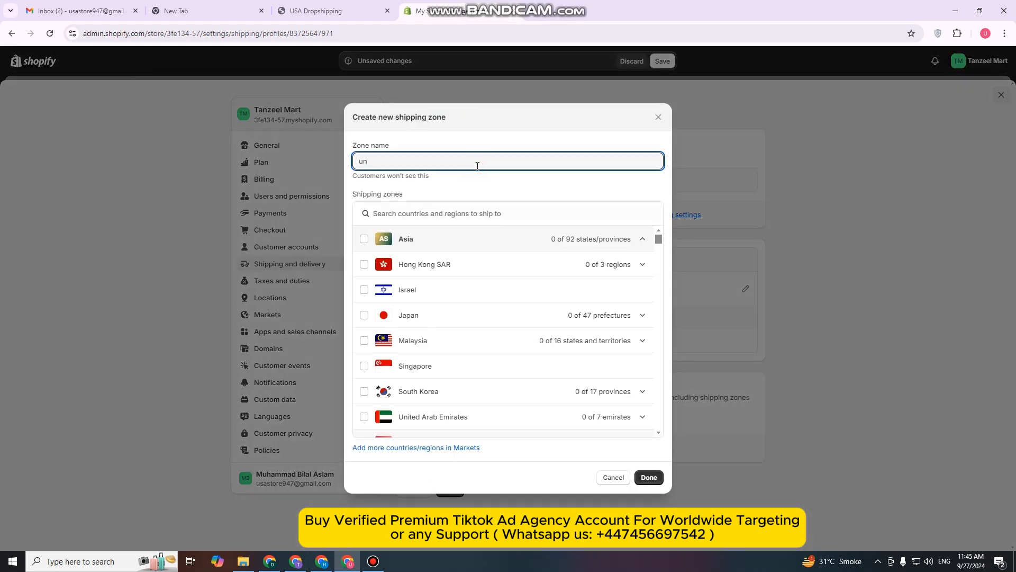
pyautogui.write('ited state')
pyautogui.scroll(-7, 532, 259)
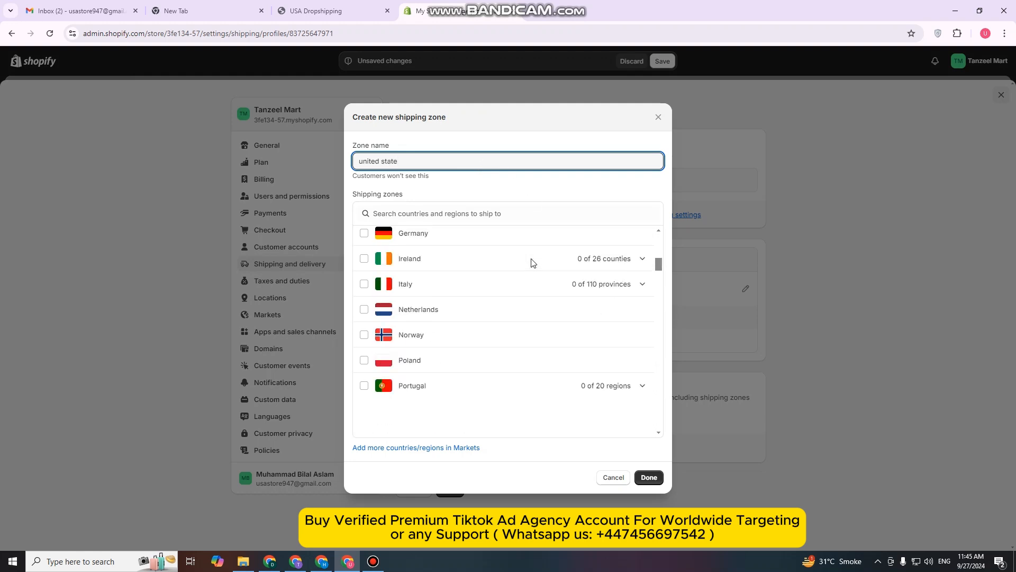
pyautogui.scroll(-4, 531, 263)
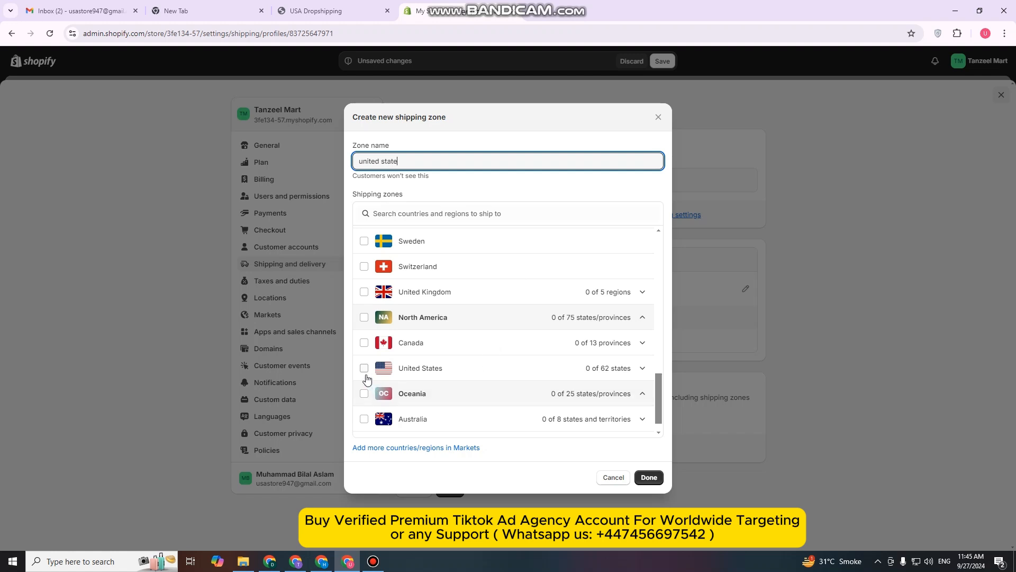
pyautogui.click(364, 368)
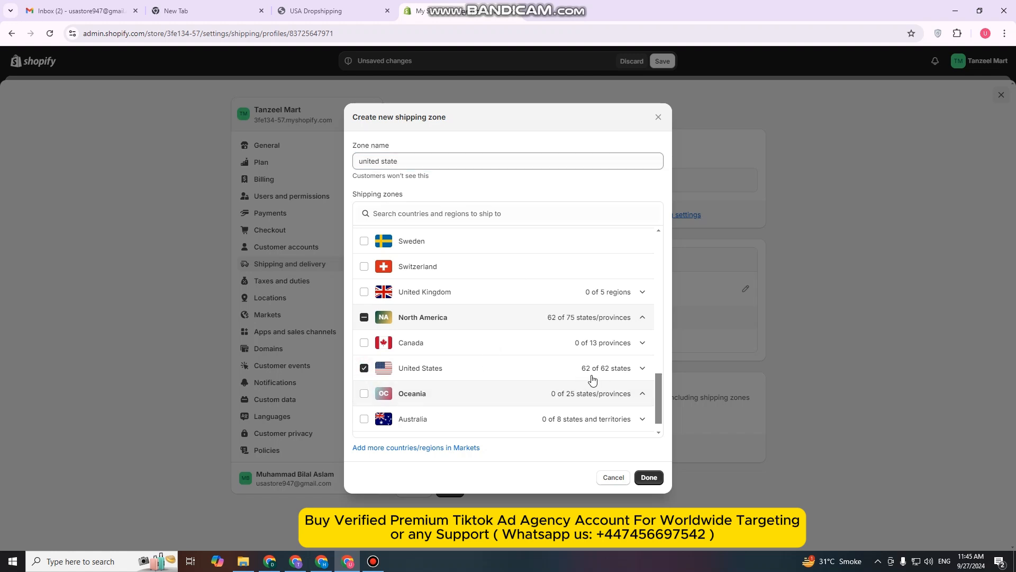
pyautogui.click(649, 478)
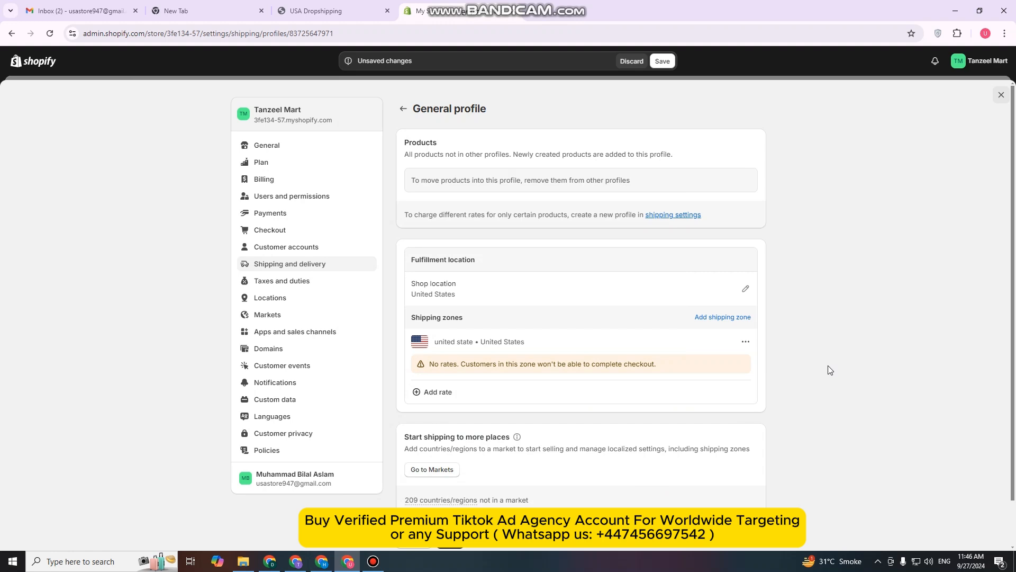
pyautogui.scroll(-1, 827, 365)
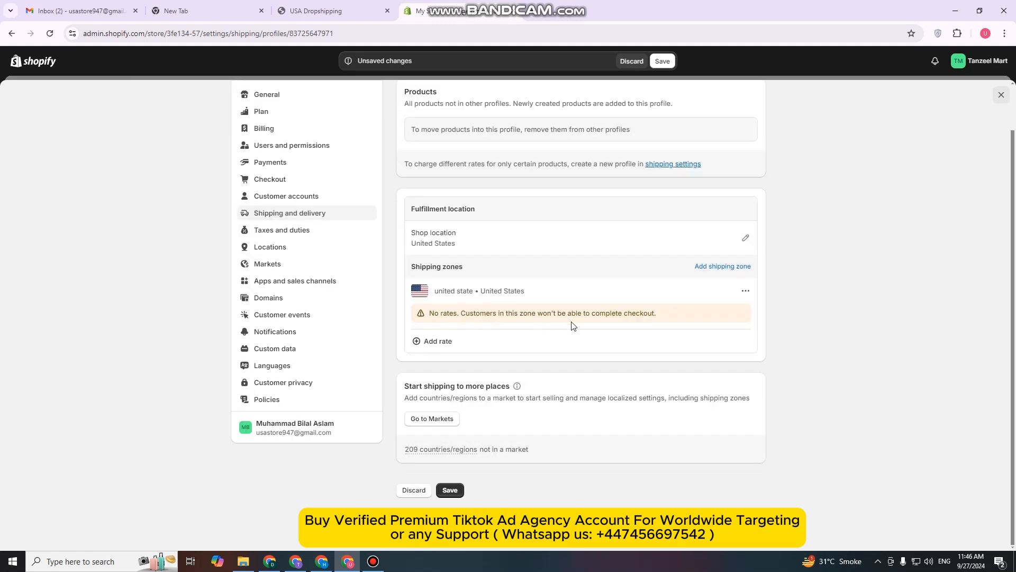
# Add an Express (1 to 2 business days) flat rate priced at $2.00 to the united state zone and save the General profile
pyautogui.click(432, 344)
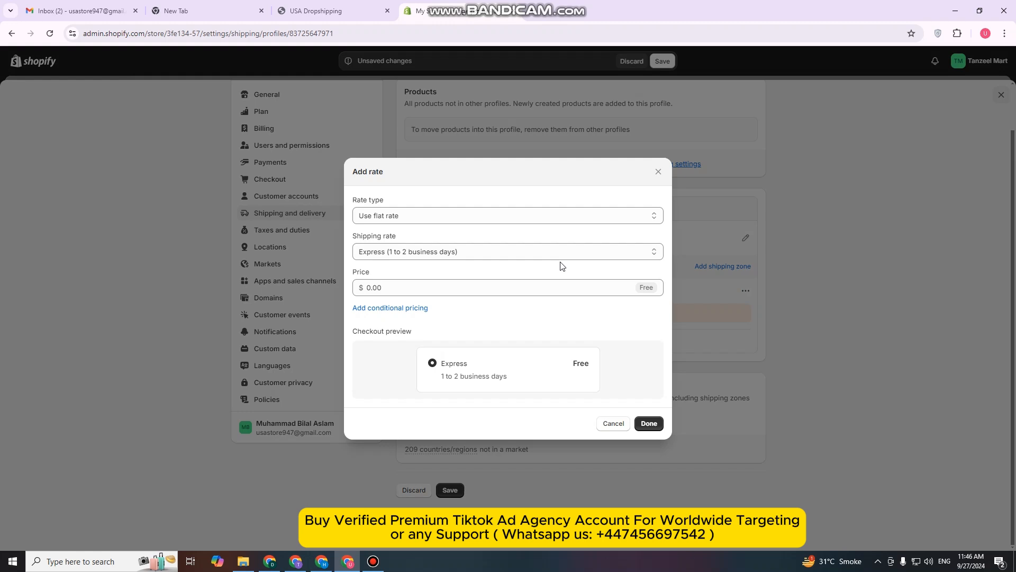
pyautogui.click(421, 289)
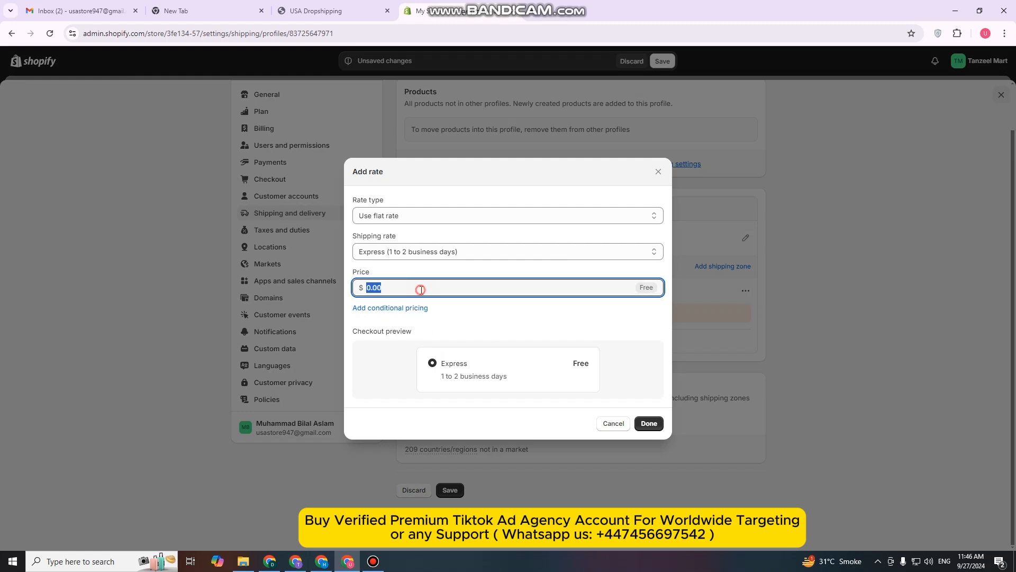
pyautogui.click(553, 322)
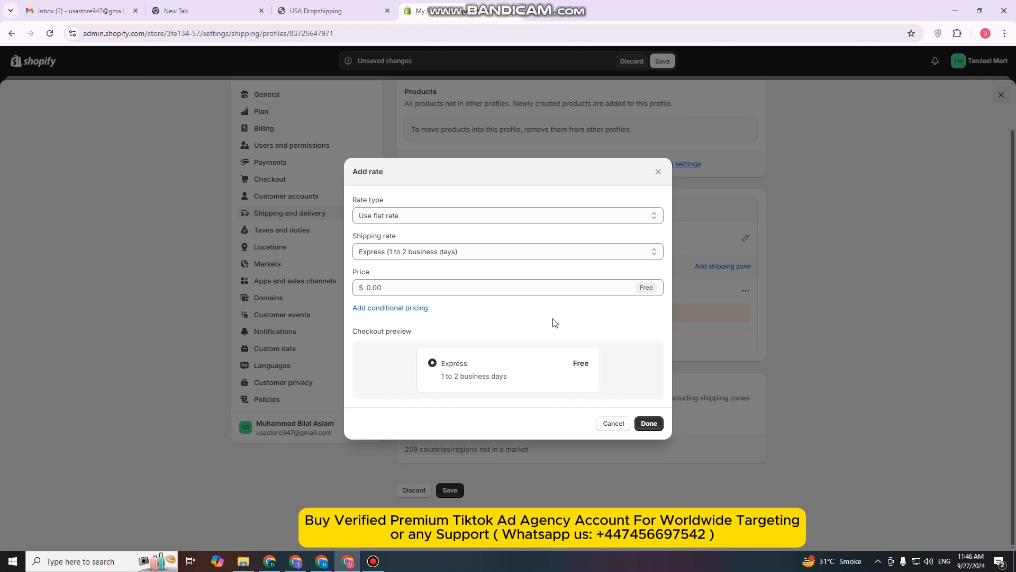
pyautogui.click(476, 289)
pyautogui.write('2')
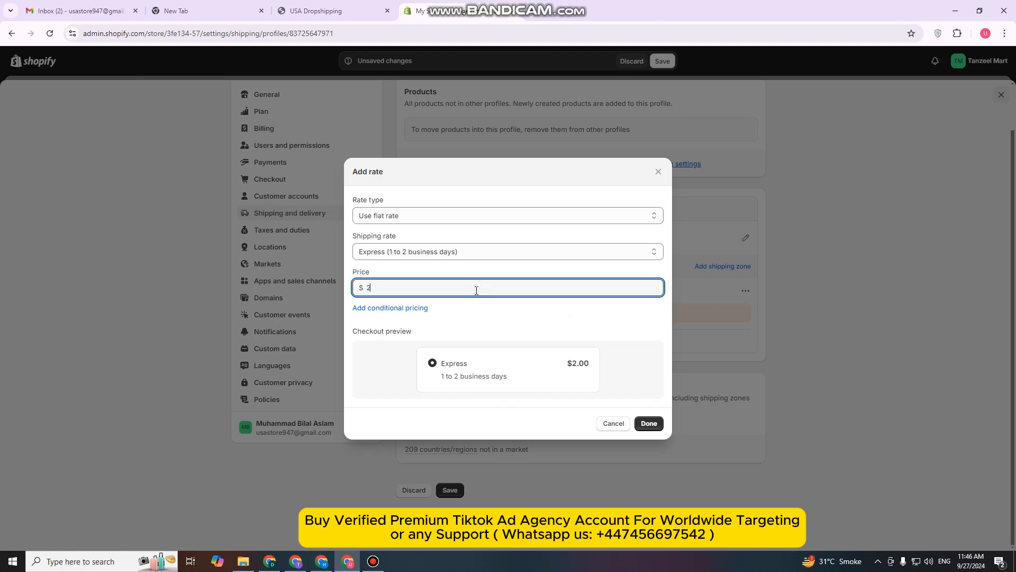
pyautogui.click(517, 320)
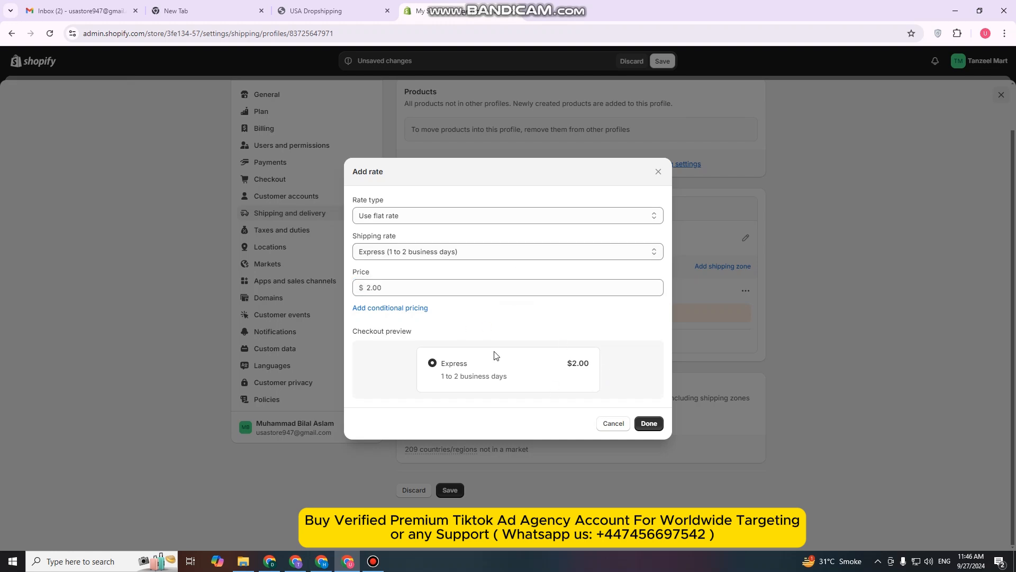
pyautogui.click(648, 423)
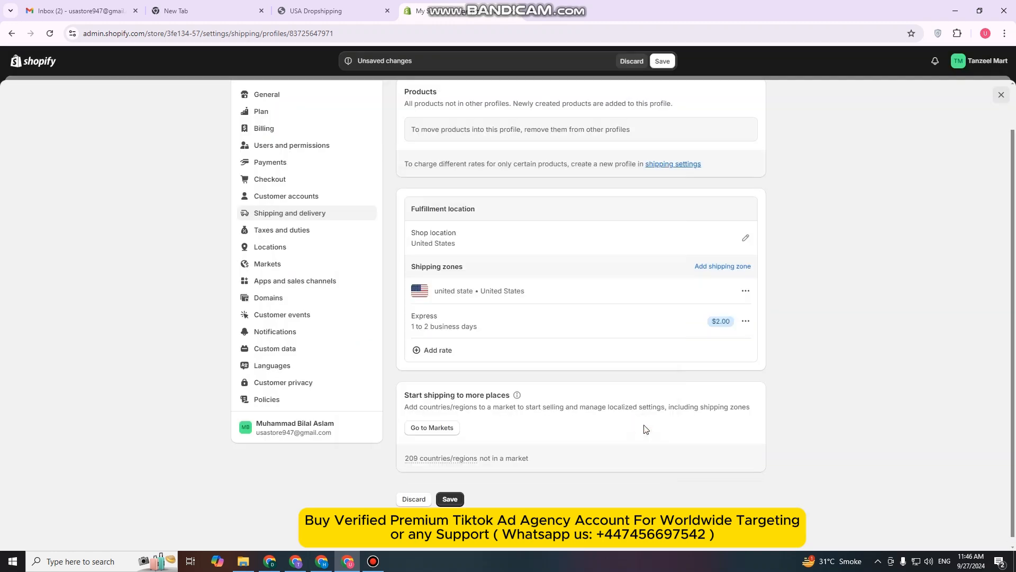
pyautogui.scroll(1, 529, 303)
pyautogui.click(662, 65)
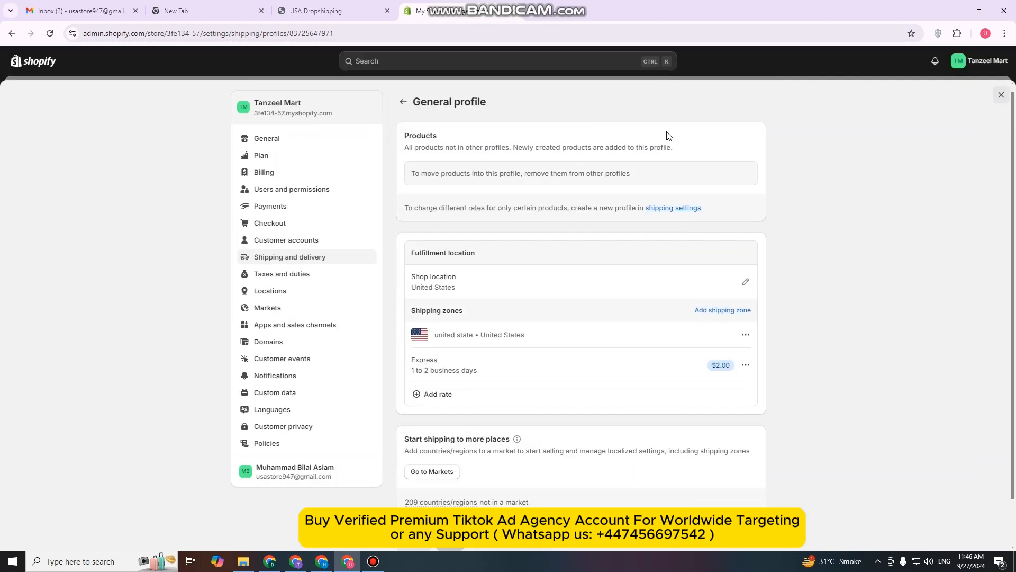
# Consult the checklist's Payment Method and Billings information & address items, and open the store's General settings
pyautogui.click(326, 13)
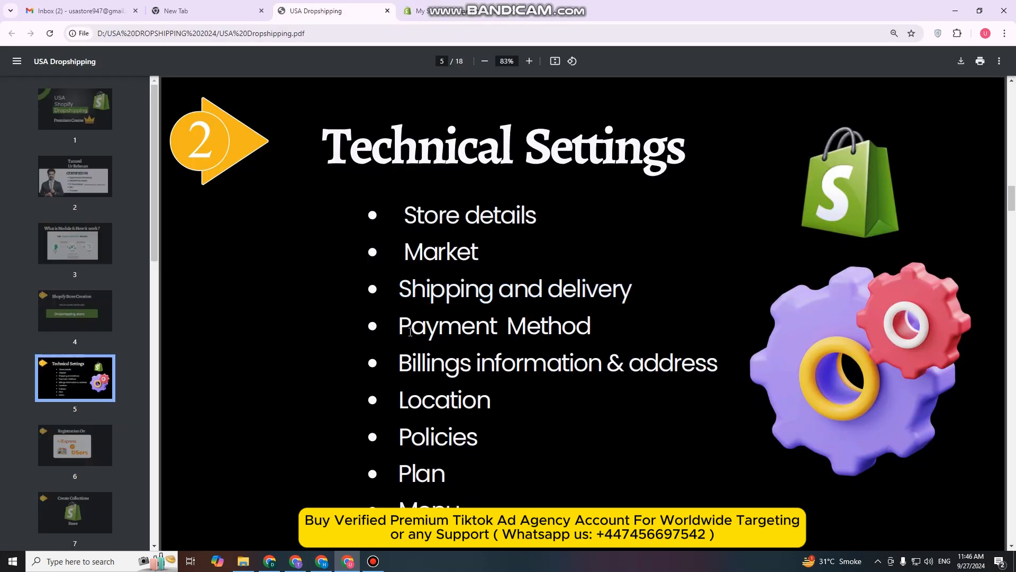
pyautogui.moveTo(398, 330); pyautogui.dragTo(597, 330)
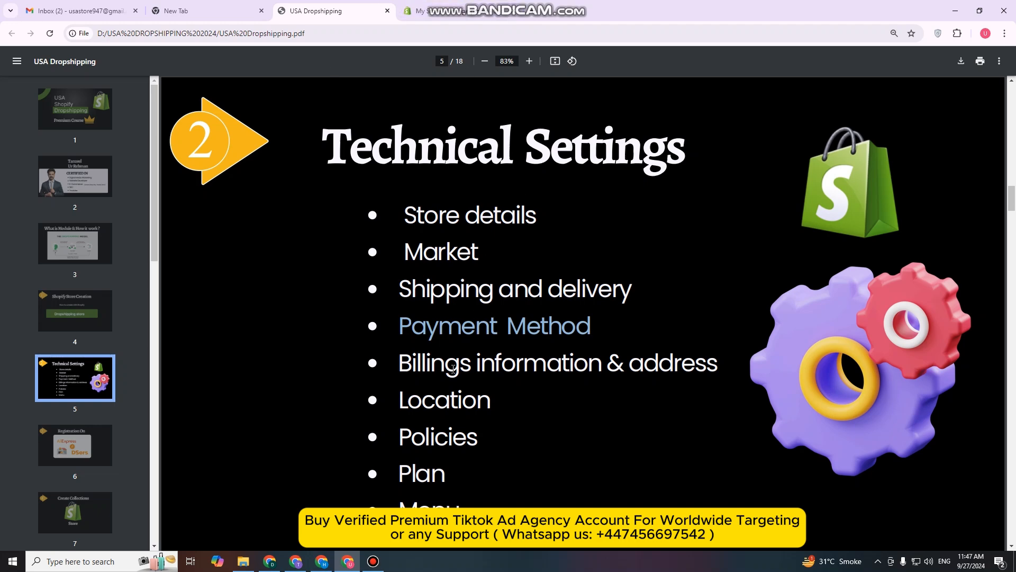
pyautogui.moveTo(398, 364); pyautogui.dragTo(702, 369)
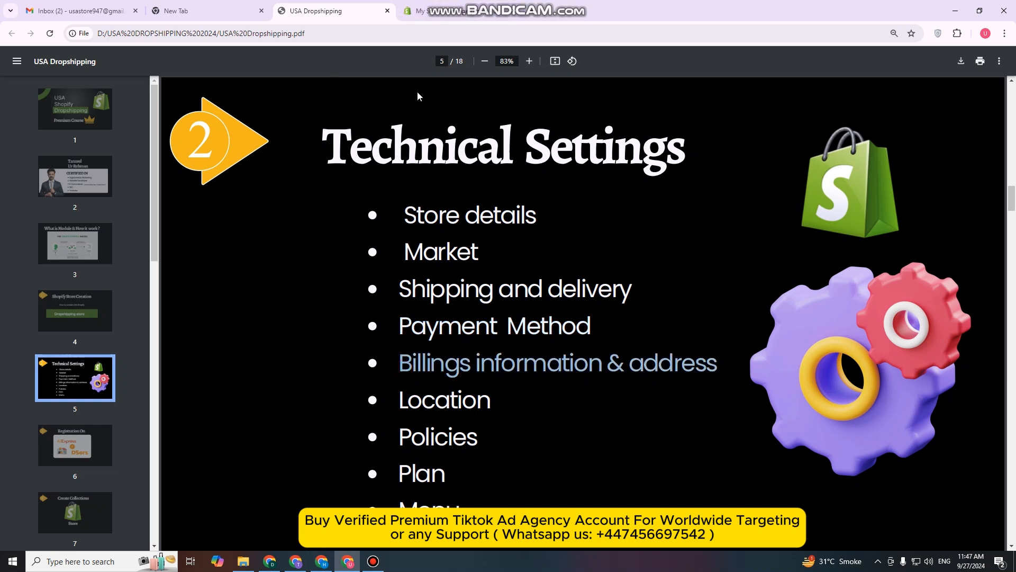
pyautogui.click(422, 10)
pyautogui.click(276, 180)
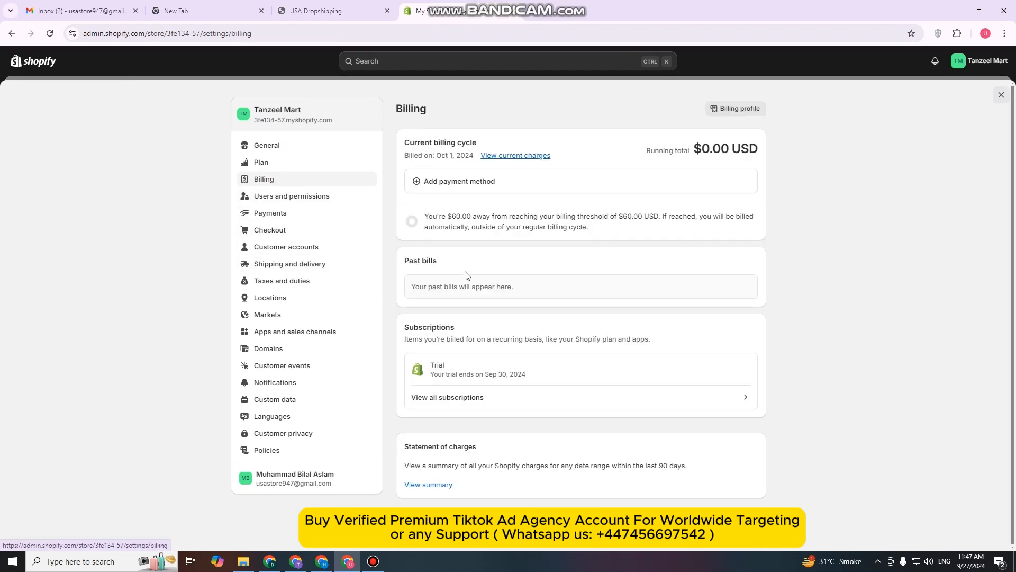
pyautogui.click(294, 147)
pyautogui.scroll(-1, 536, 283)
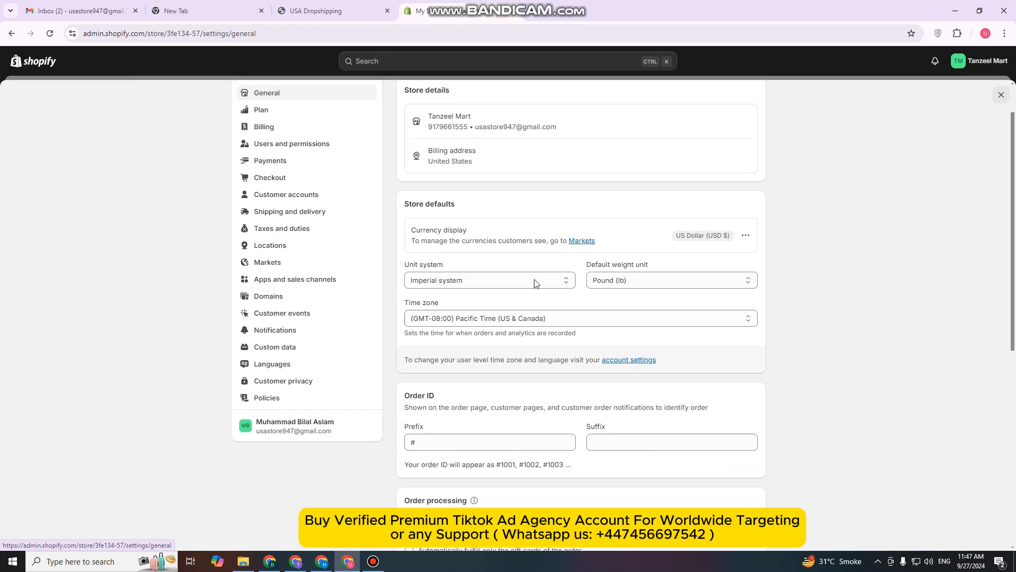
pyautogui.scroll(2, 535, 281)
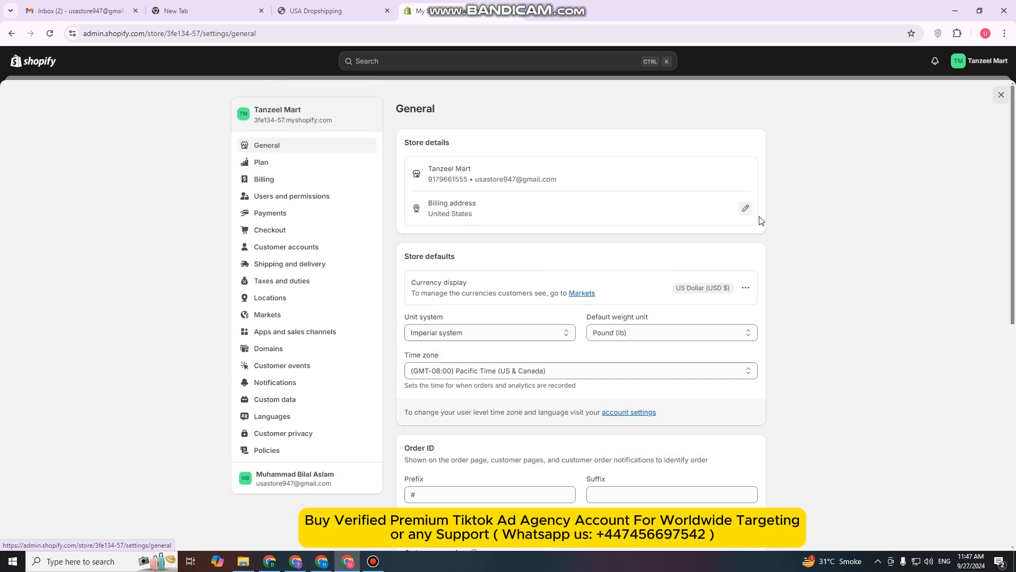
# Edit the store's billing address and enter "Tanzeel Mart" as the legal business name
pyautogui.click(746, 208)
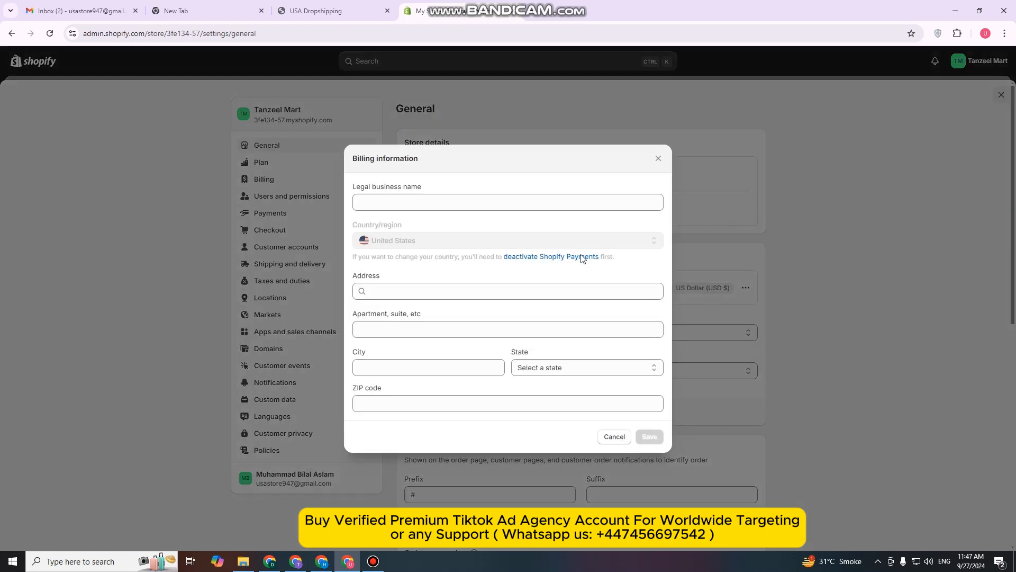
pyautogui.click(430, 206)
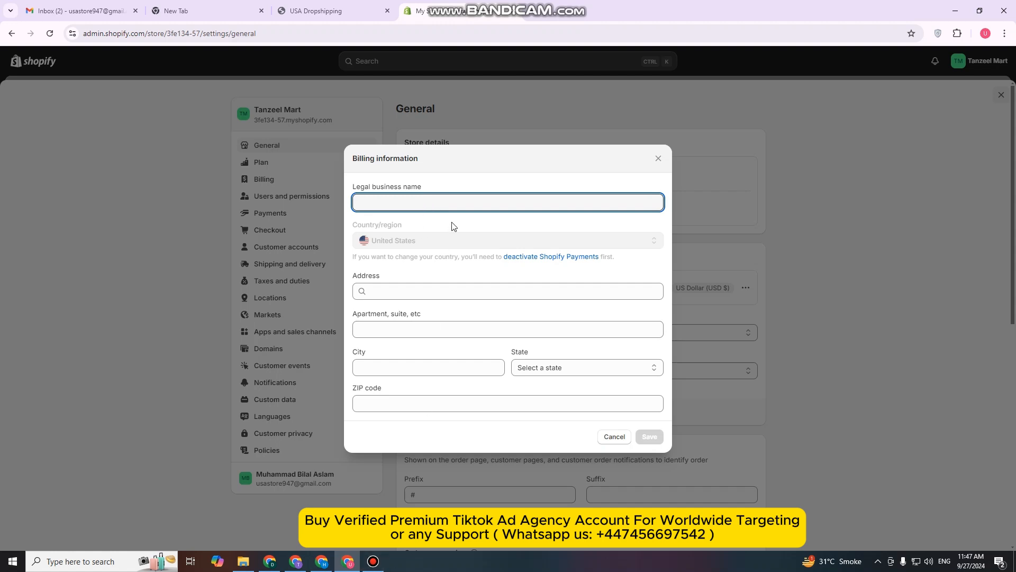
pyautogui.write('Tanzeel Mart')
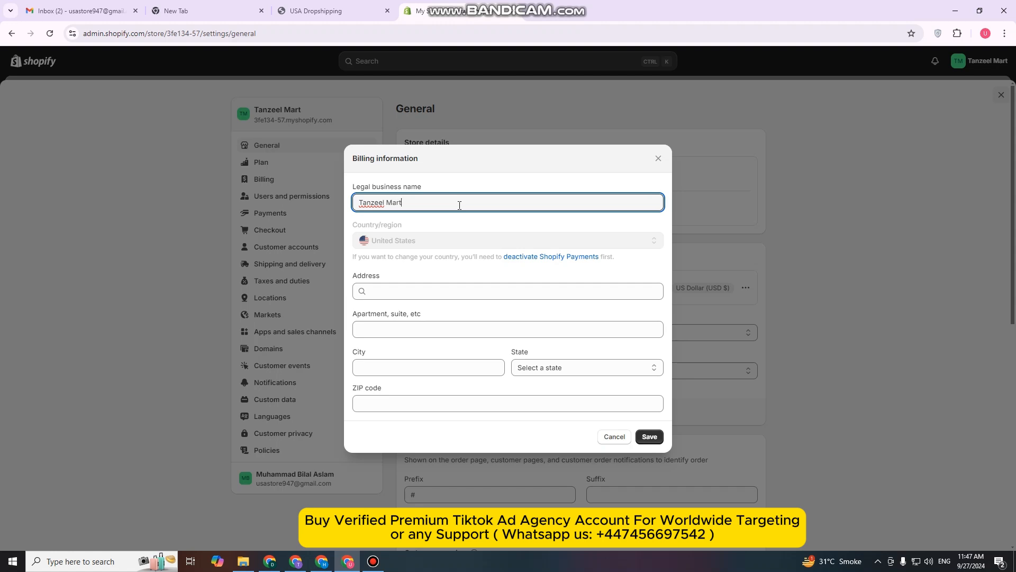
pyautogui.click(479, 294)
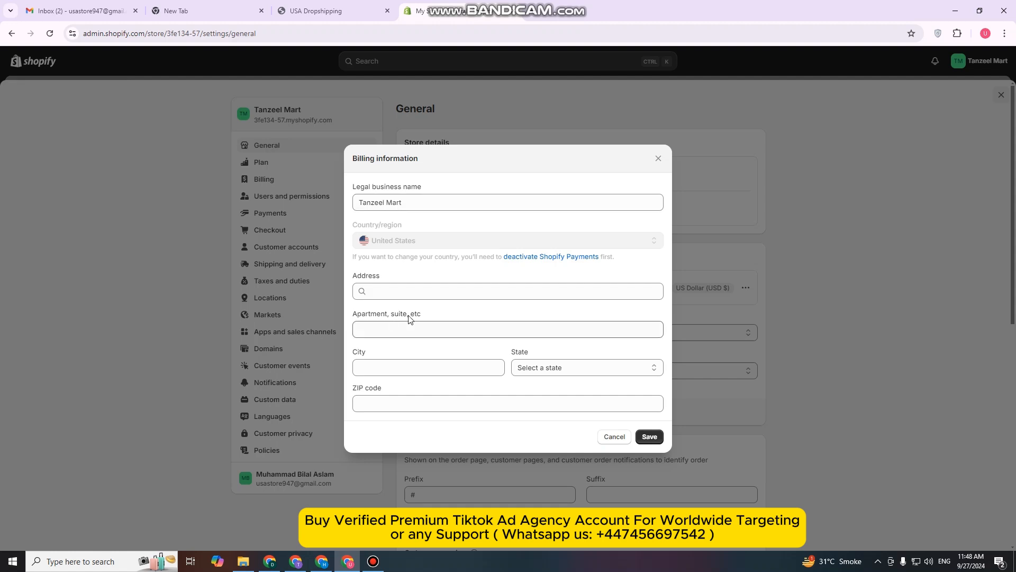
# Look up the business's street address, choose the matching suggestion to complete the address fields, and save the billing information
pyautogui.click(427, 289)
pyautogui.write('Brooklyn')
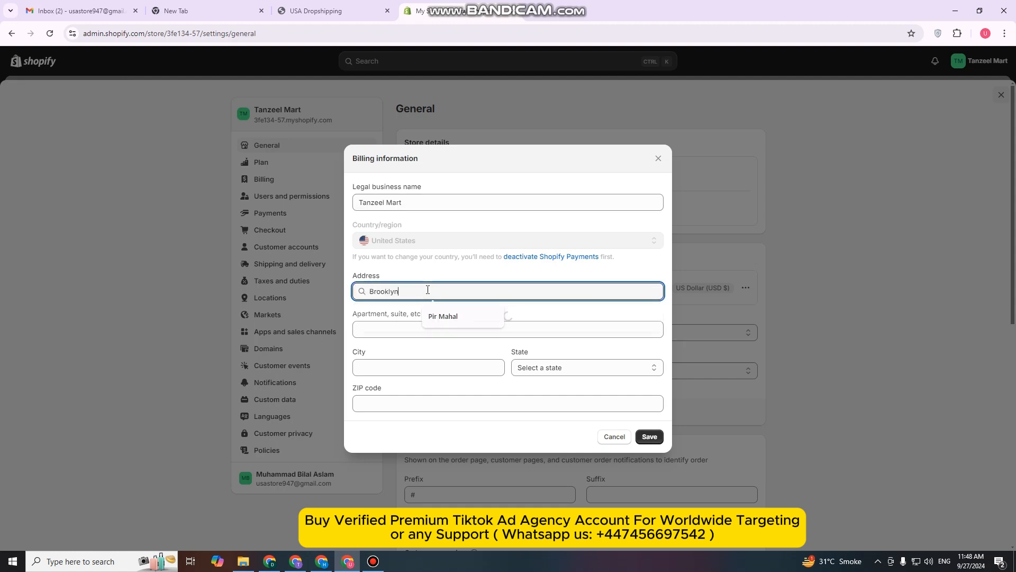
pyautogui.doubleClick(446, 295)
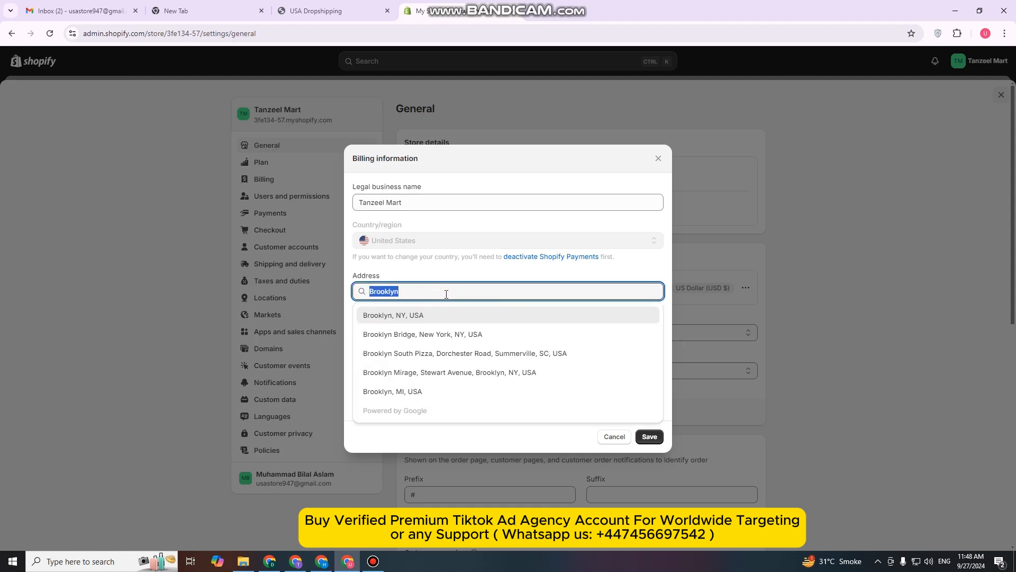
pyautogui.click(445, 293)
pyautogui.click(435, 386)
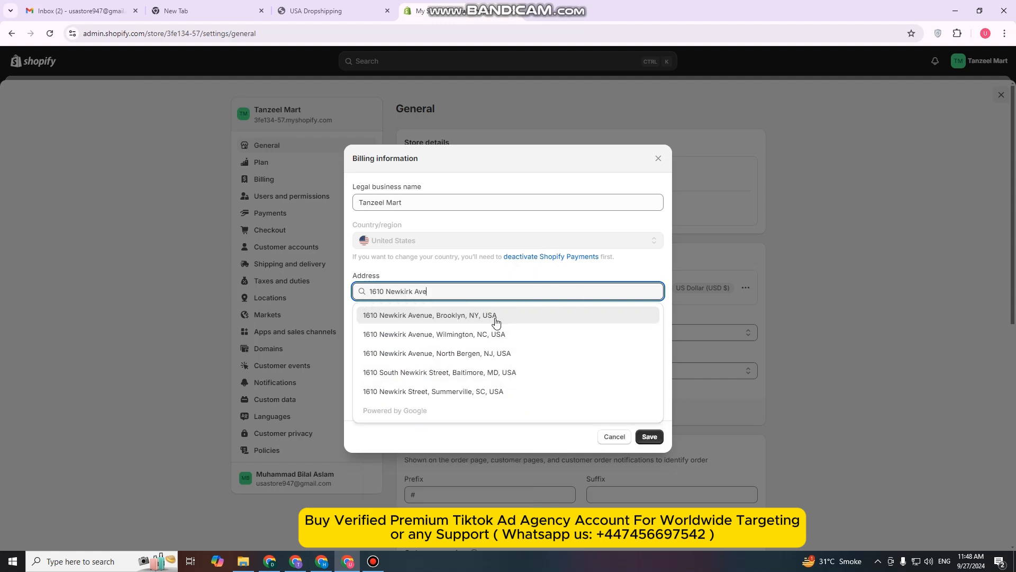
pyautogui.click(496, 316)
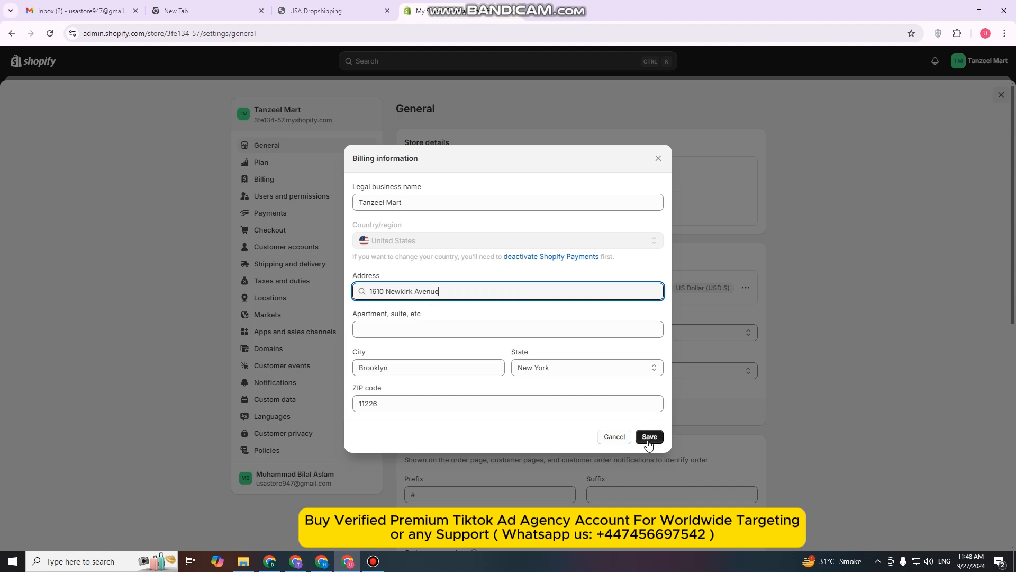
pyautogui.click(649, 437)
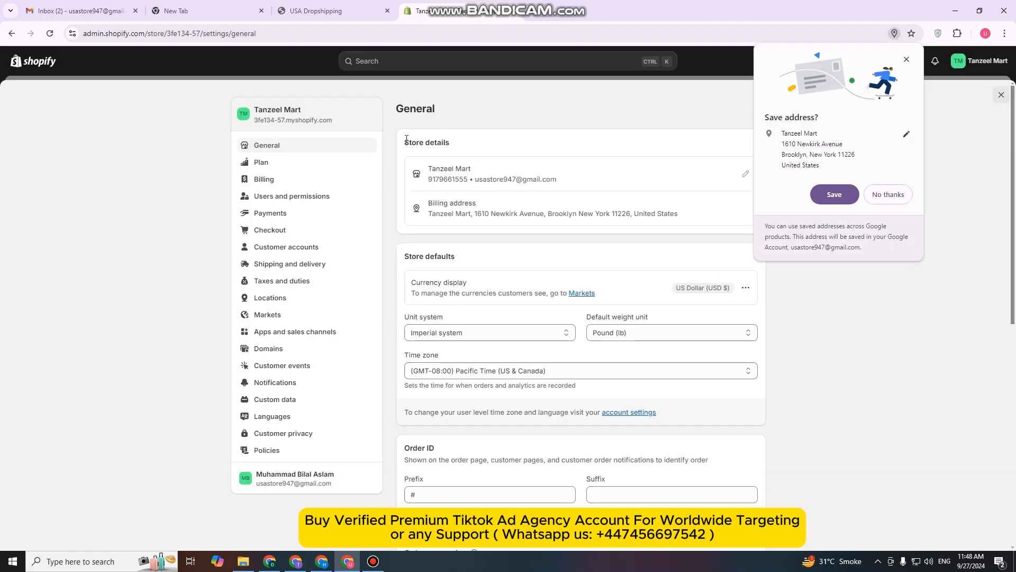
# Consult the checklist's Location item and open the store's Locations settings
pyautogui.click(320, 10)
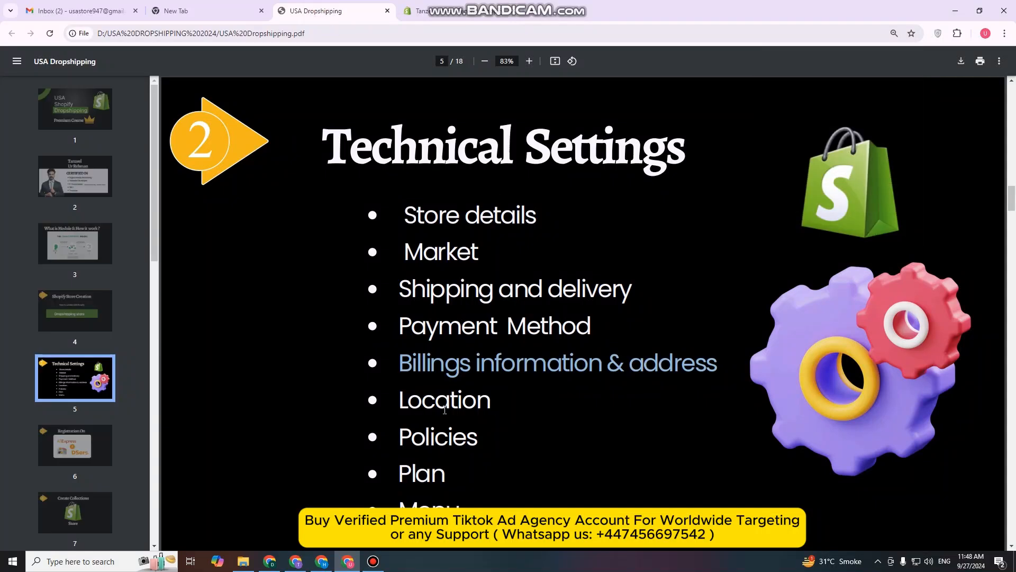
pyautogui.moveTo(401, 405); pyautogui.dragTo(489, 409)
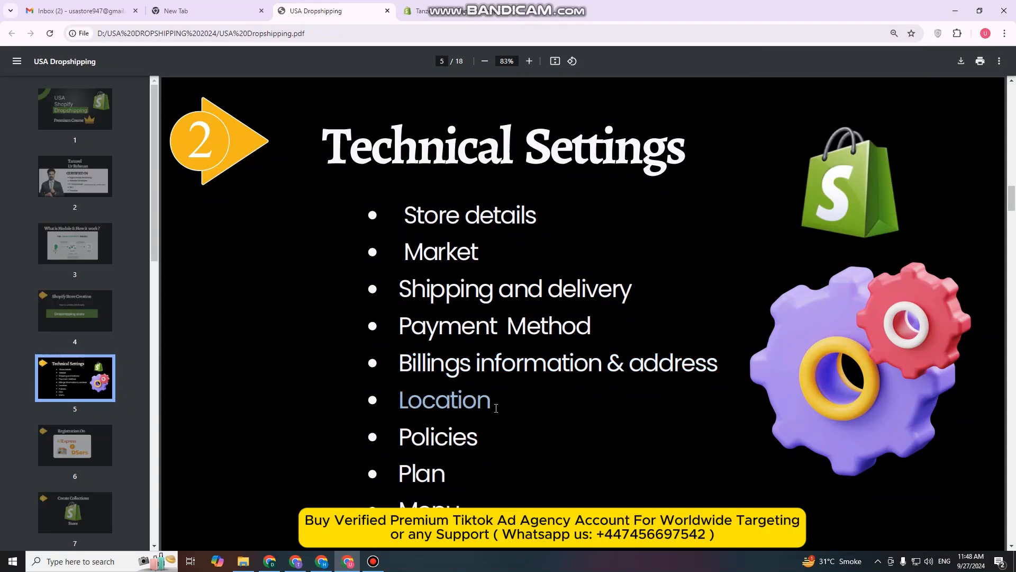
pyautogui.click(424, 11)
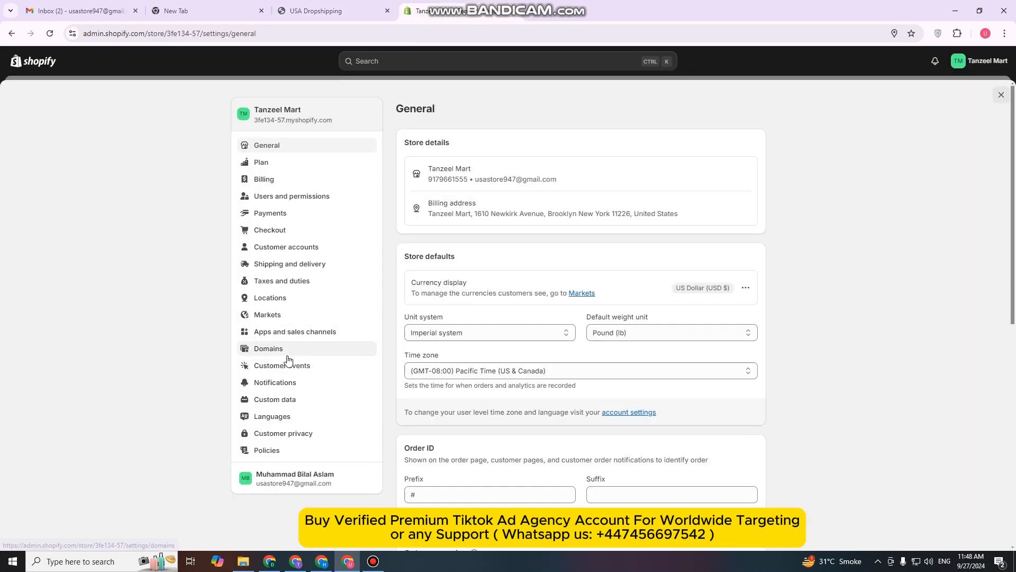
pyautogui.click(286, 301)
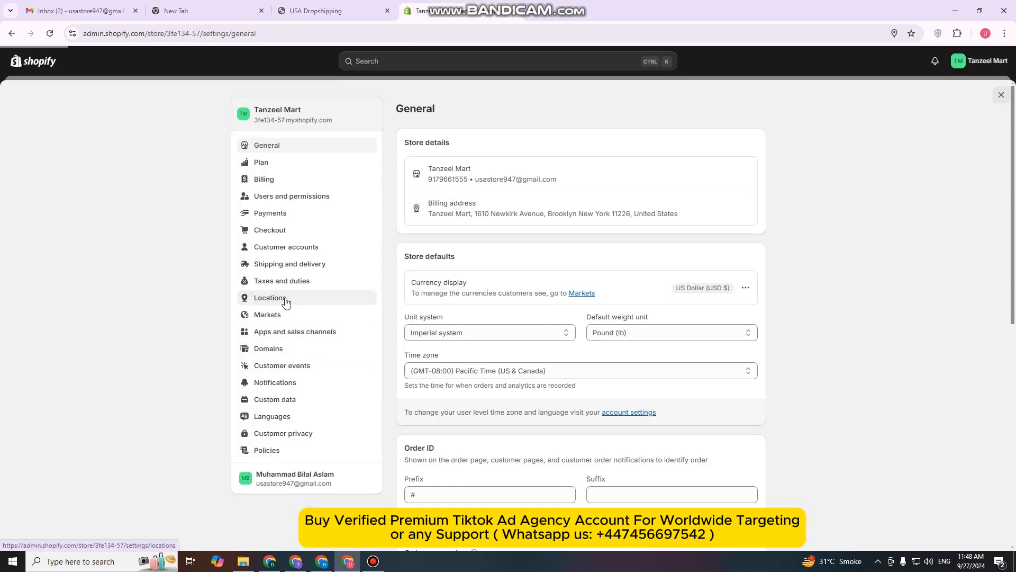